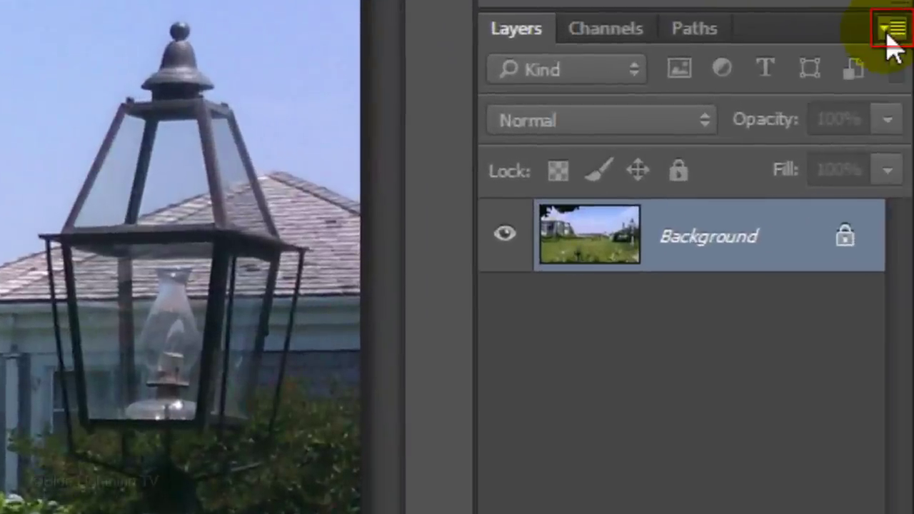
Step: Convert the garden photo layer to a smart object and apply a 5-pixel Gaussian Blur
click(889, 38)
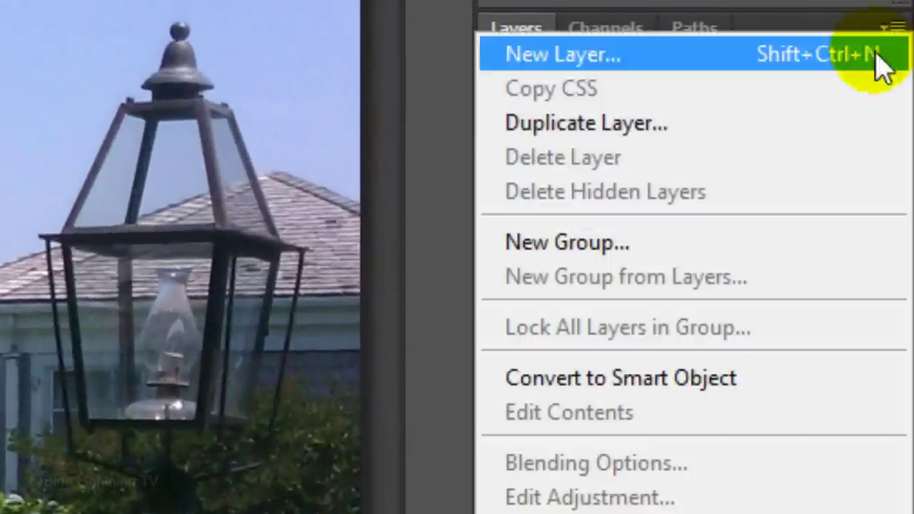
click(831, 379)
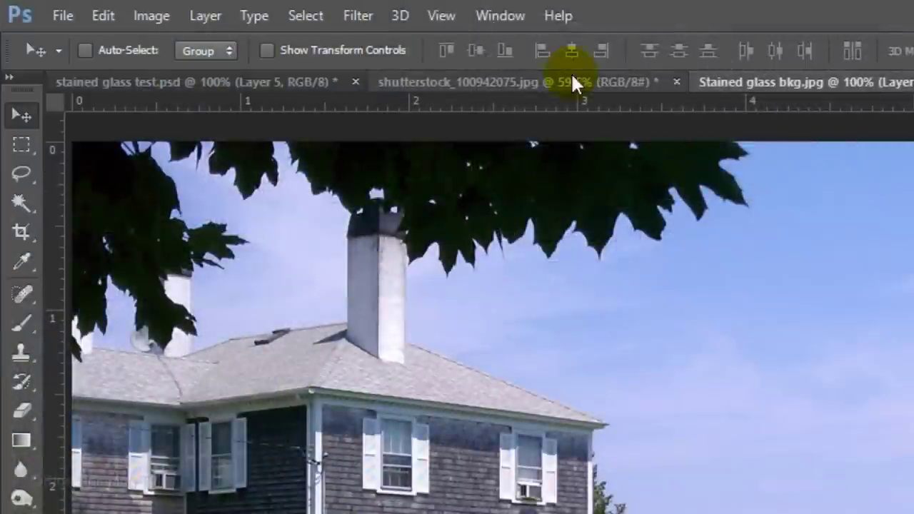
click(353, 17)
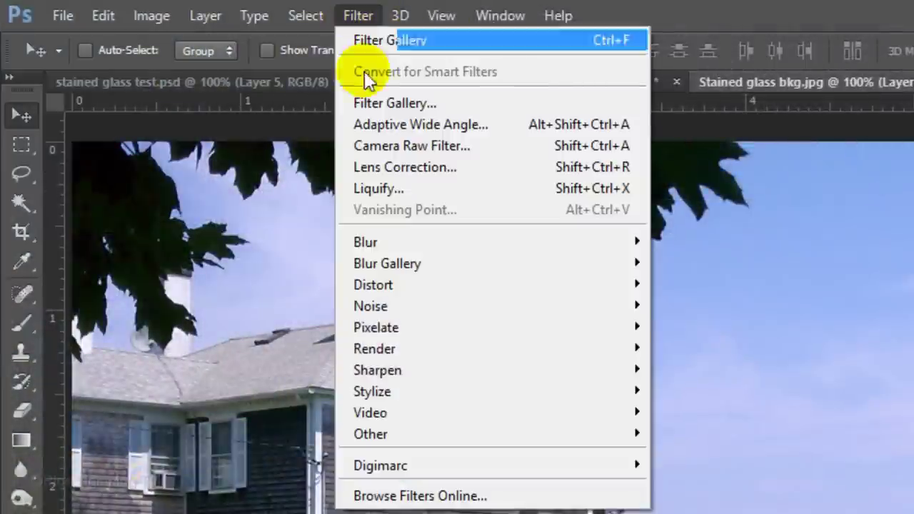
mouse_move(370, 240)
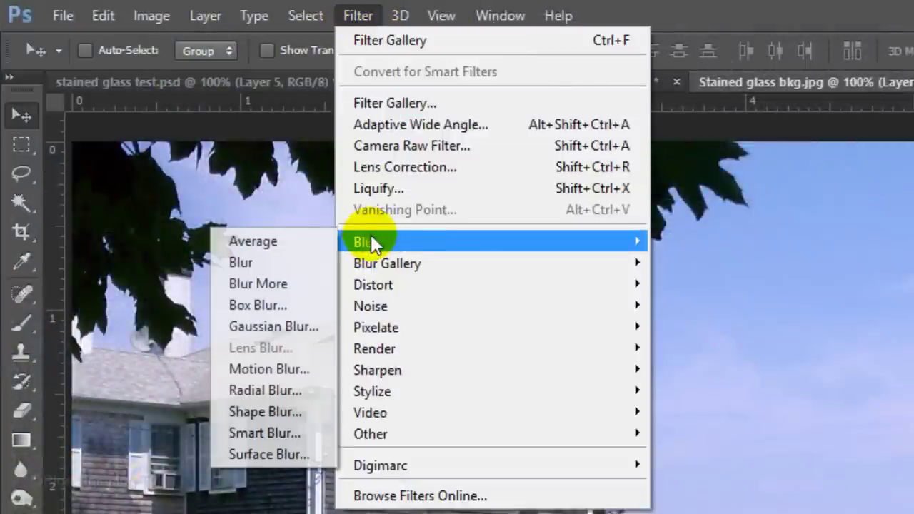
click(319, 330)
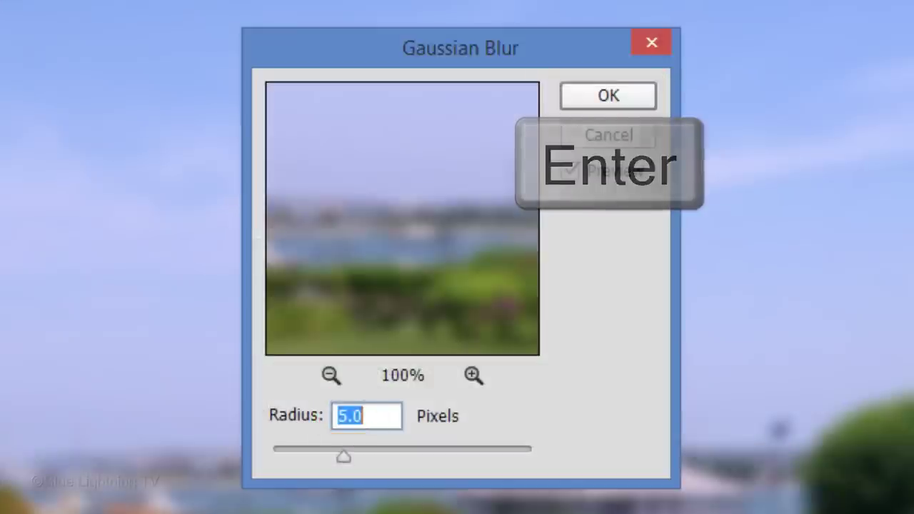
key(Return)
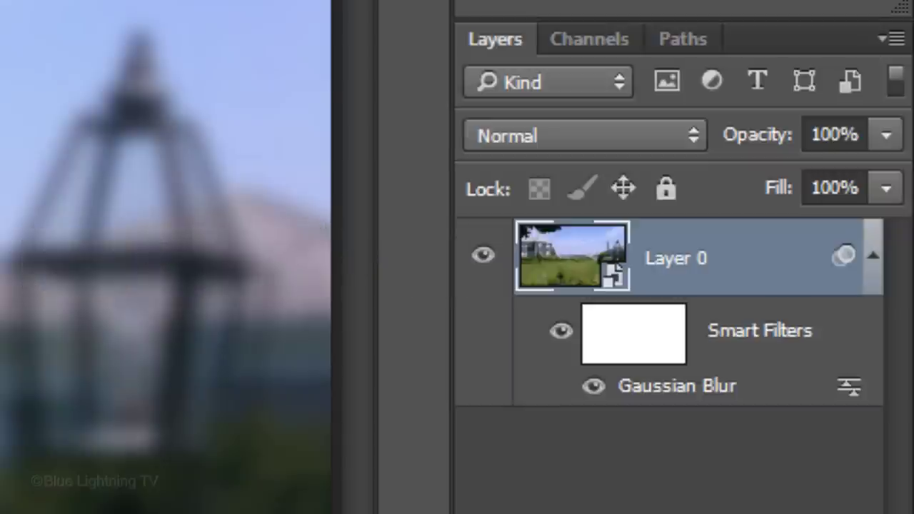
Step: Create a new layer named 'glass pane leading' and fill it with white
key(ctrl+shift+n)
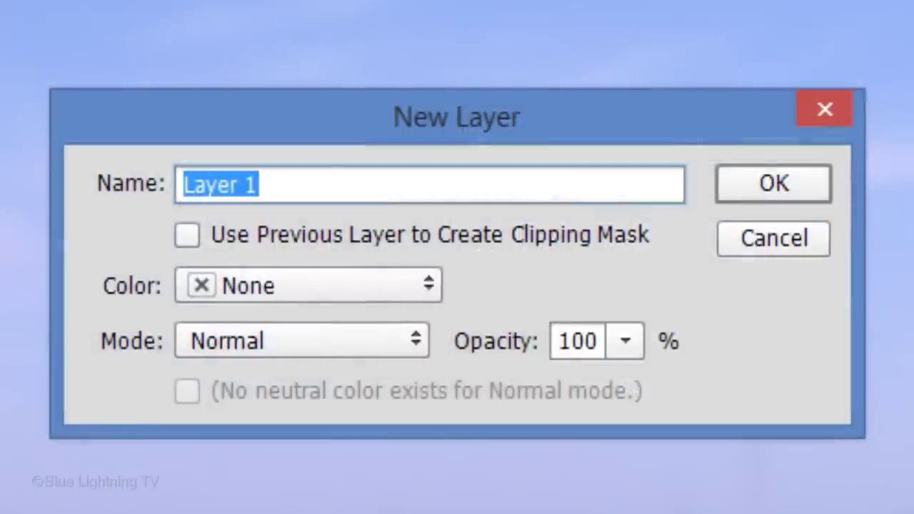
text(glass pane leading)
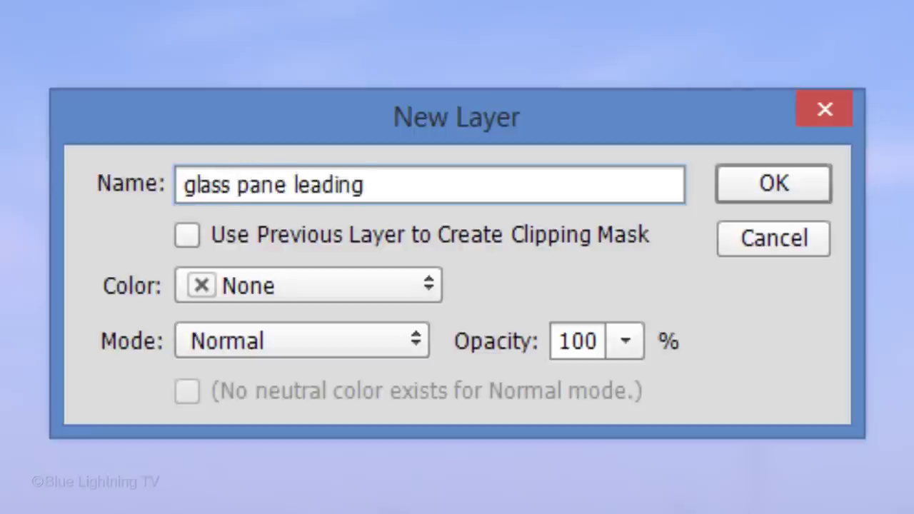
key(Return)
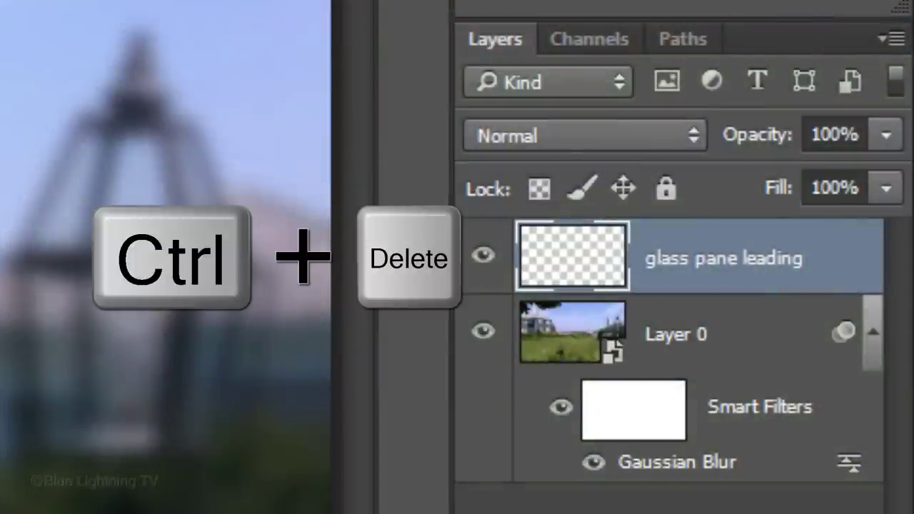
key(ctrl+Delete)
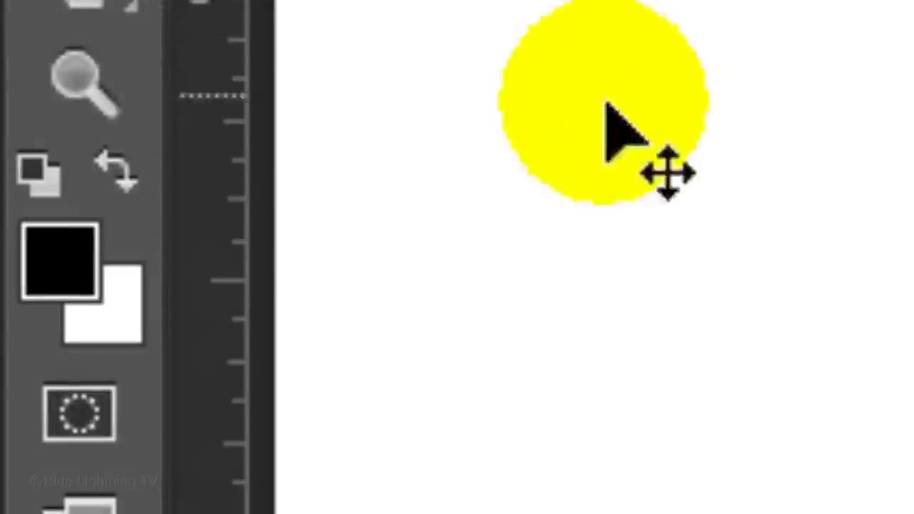
Step: Set the foreground colour to dark grey 333333 with 20% brightness
click(57, 260)
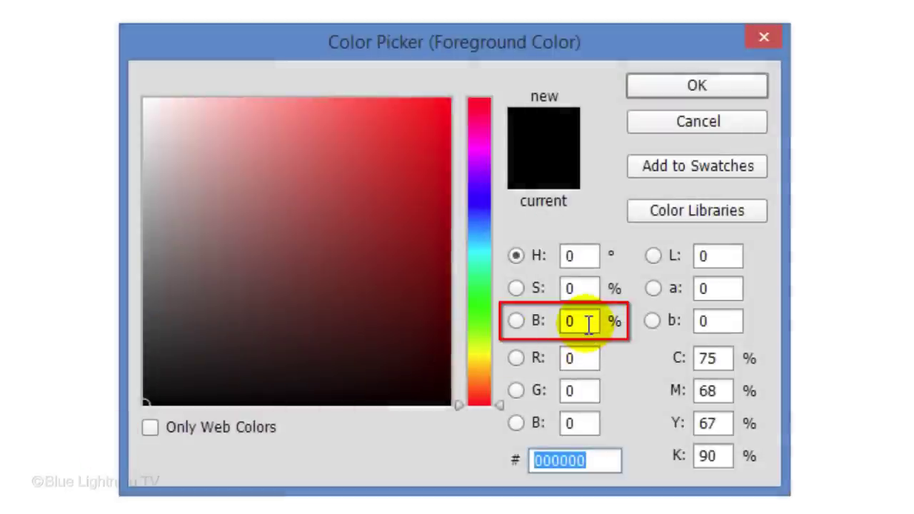
click(589, 324)
text(20)
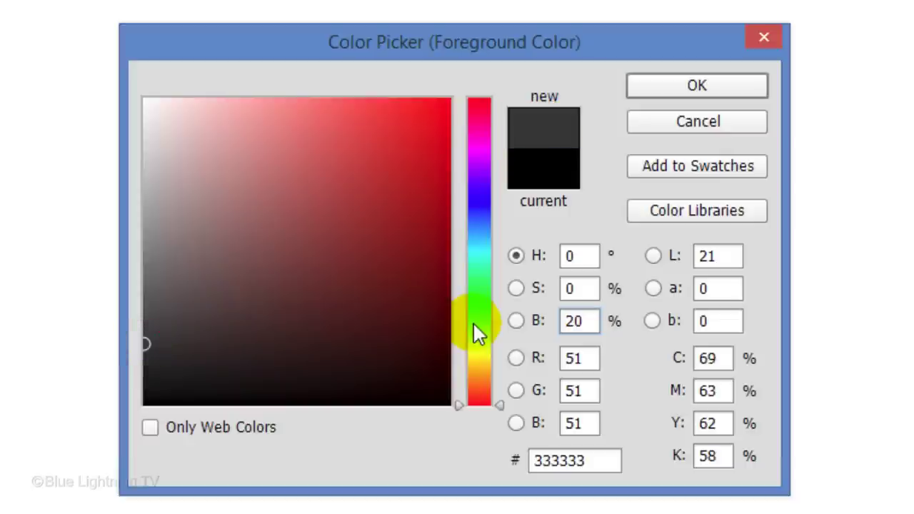
key(Return)
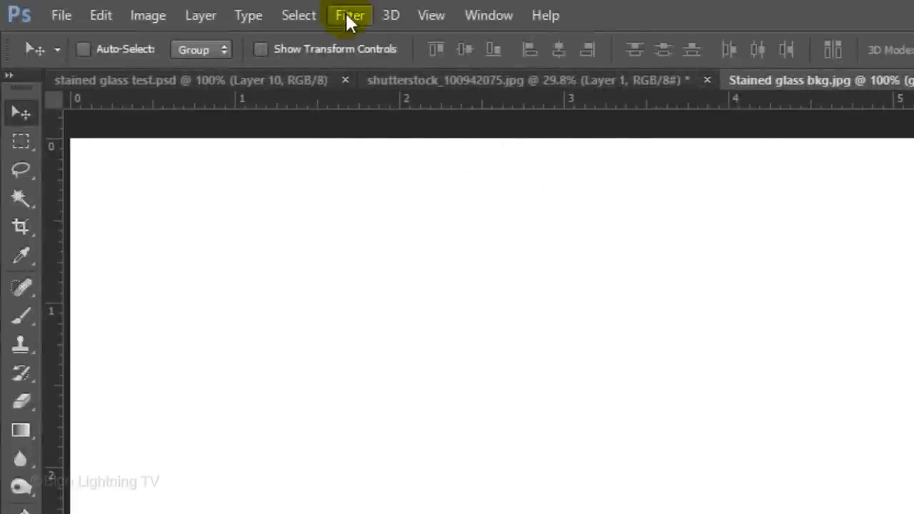
Step: Apply the Stained Glass filter with cell size 46, border thickness 8 and light intensity 0
click(349, 15)
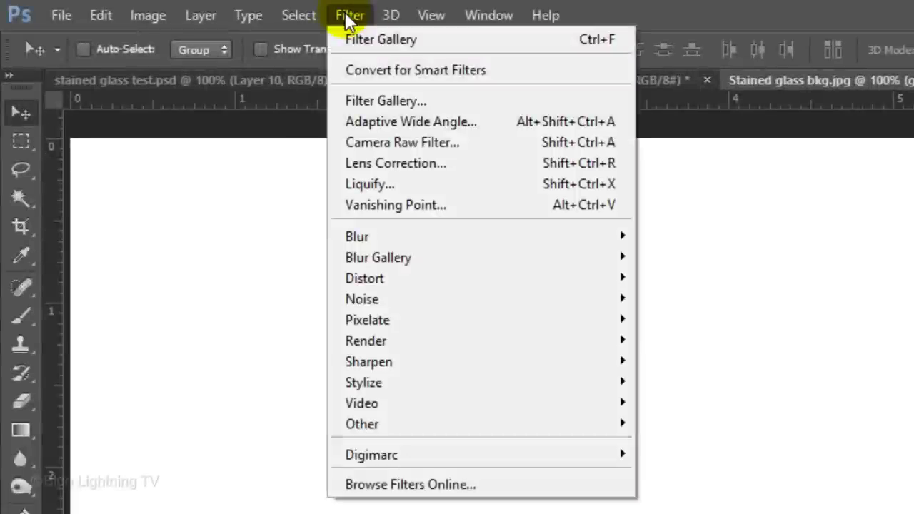
click(366, 101)
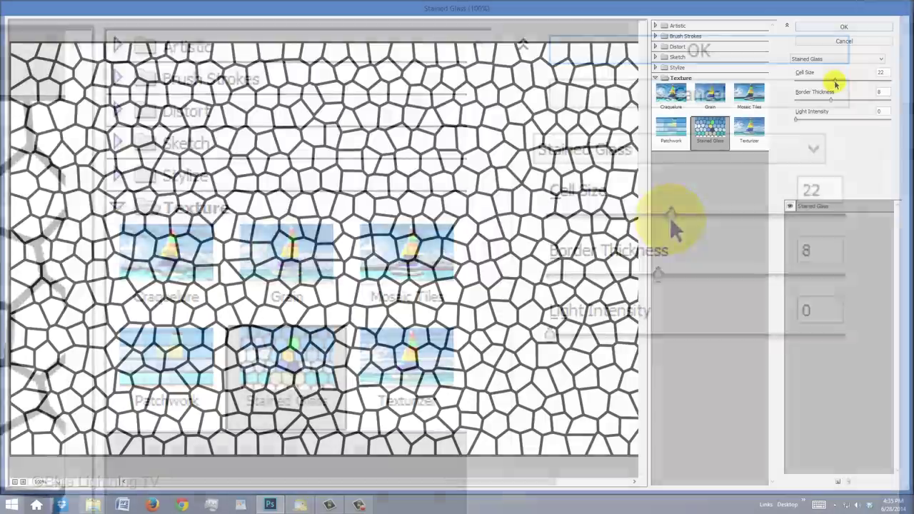
drag(671, 216, 732, 227)
drag(855, 84, 884, 81)
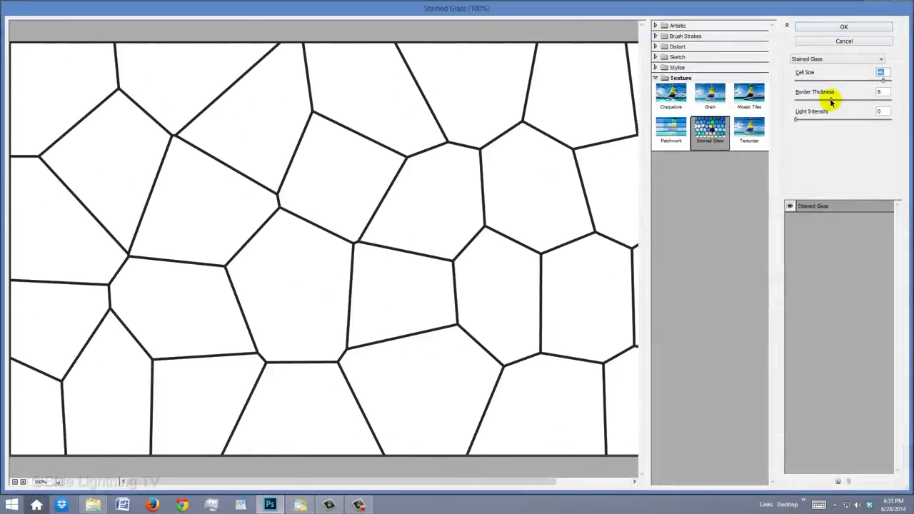
mouse_move(831, 103)
mouse_down()
mouse_move(890, 104)
mouse_move(833, 99)
mouse_up()
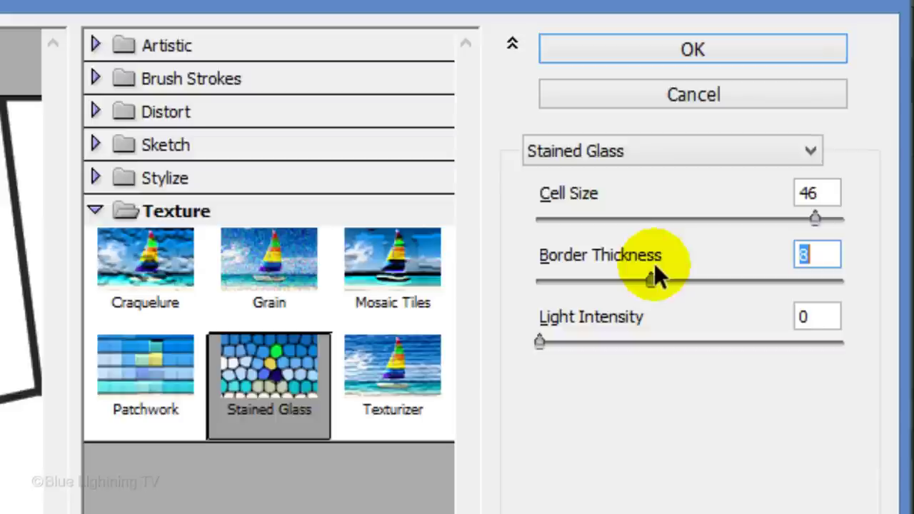
click(643, 50)
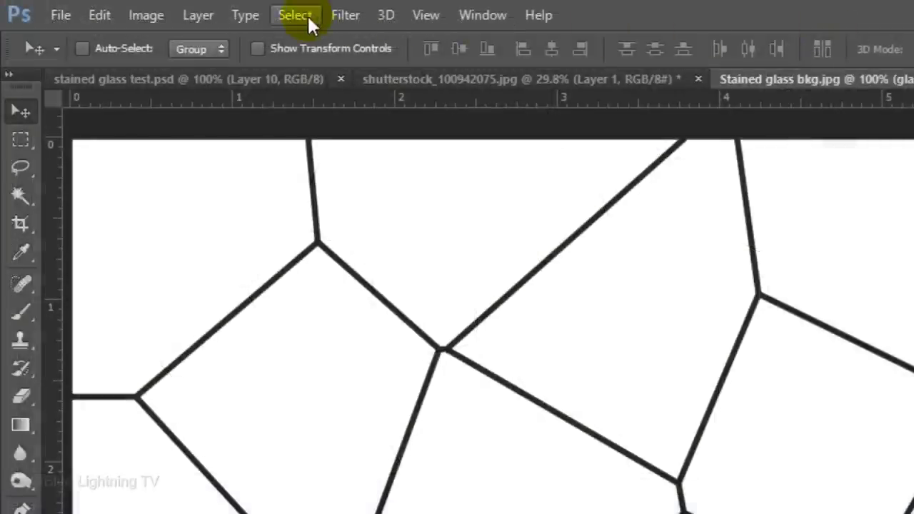
Step: Select the Highlights with Color Range at 100 fuzziness and delete the white cells
click(130, 9)
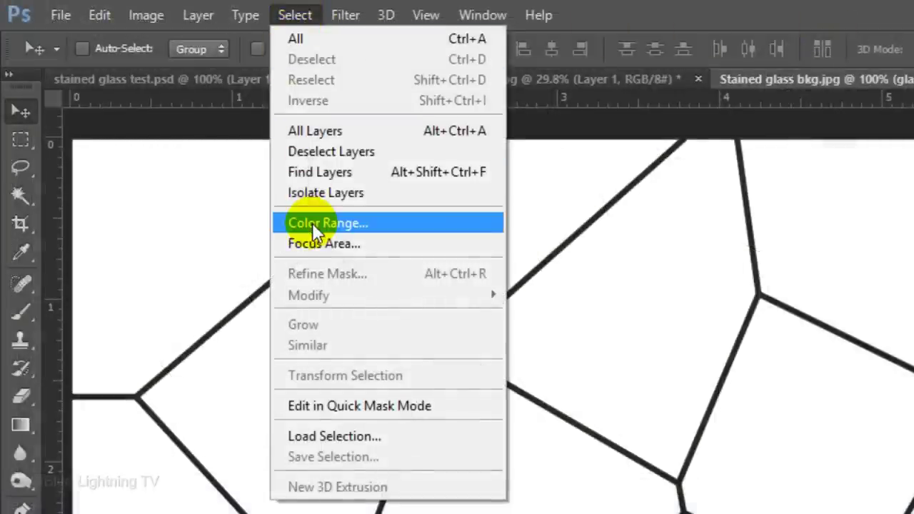
click(312, 223)
click(546, 83)
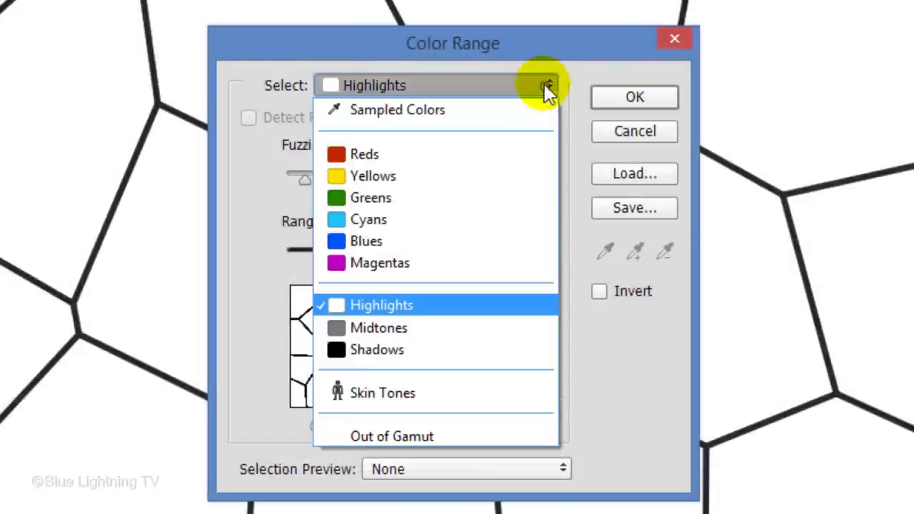
click(543, 83)
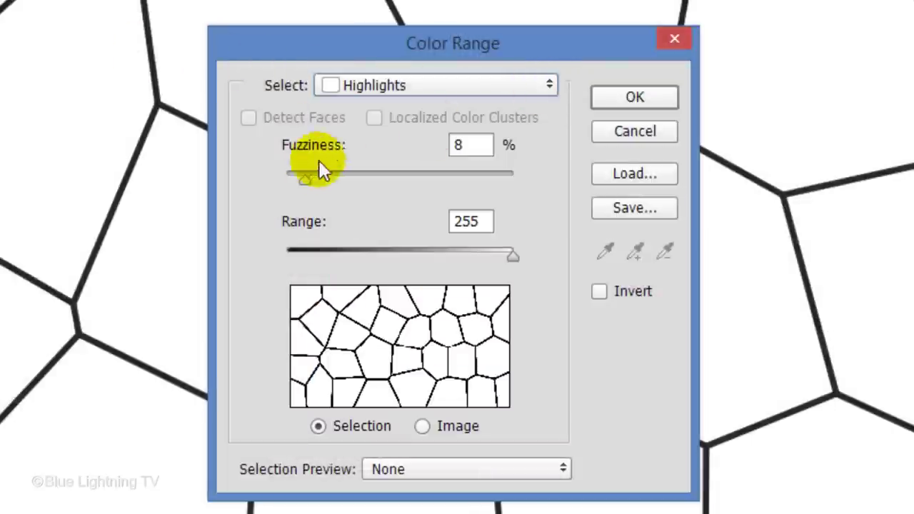
drag(302, 175, 576, 172)
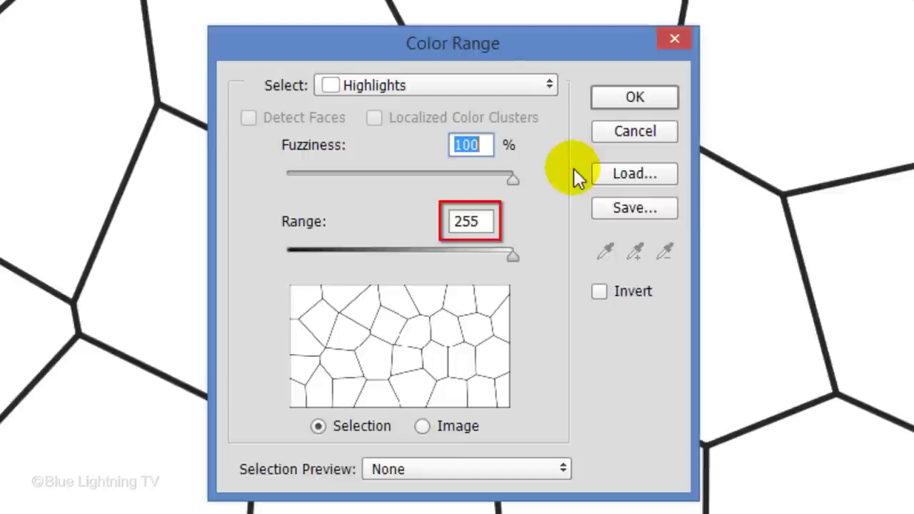
click(639, 98)
key(Delete)
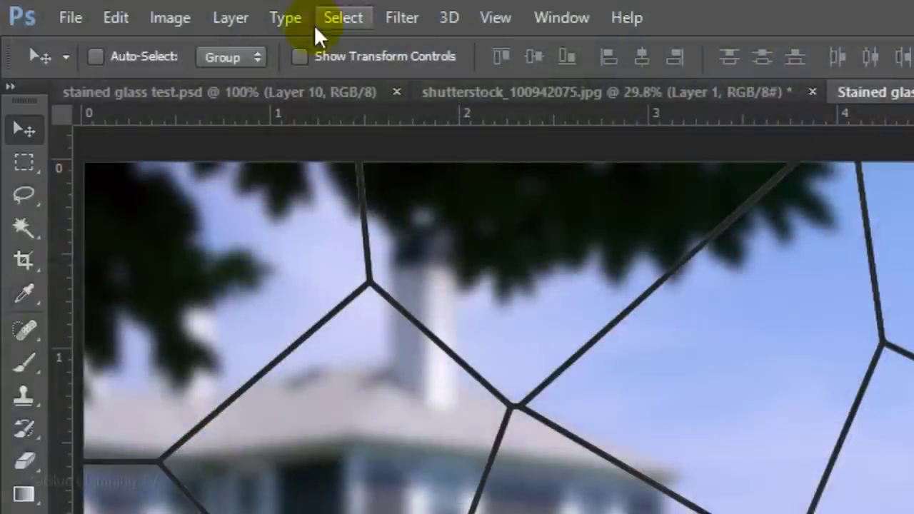
Step: Apply a 1-pixel Defringe to the glass pane leading layer
click(230, 18)
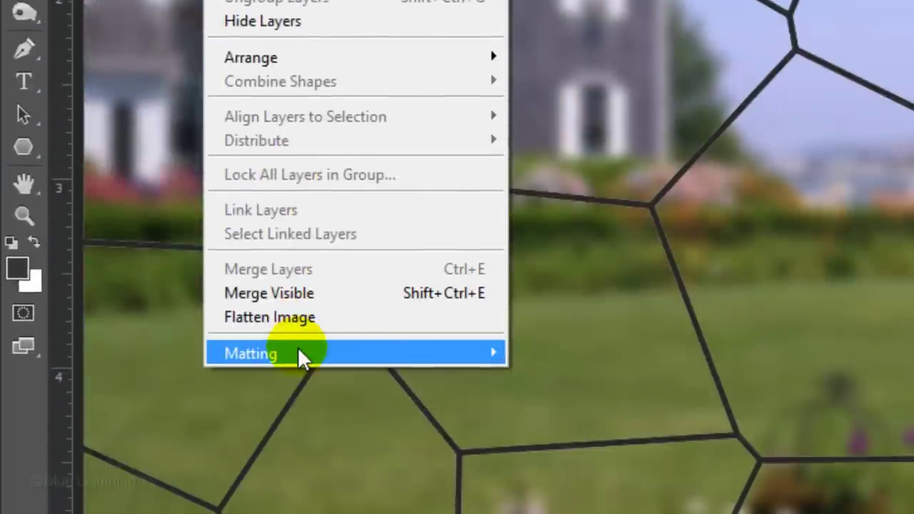
mouse_move(300, 355)
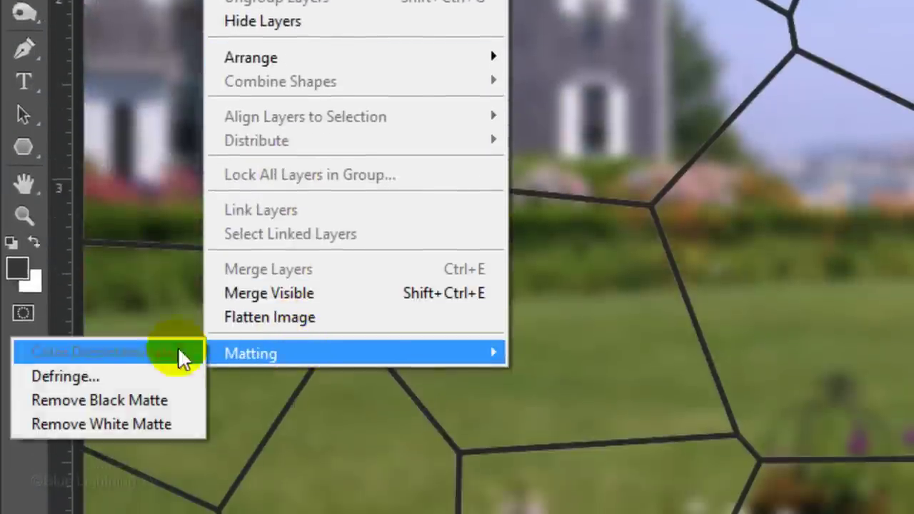
click(113, 382)
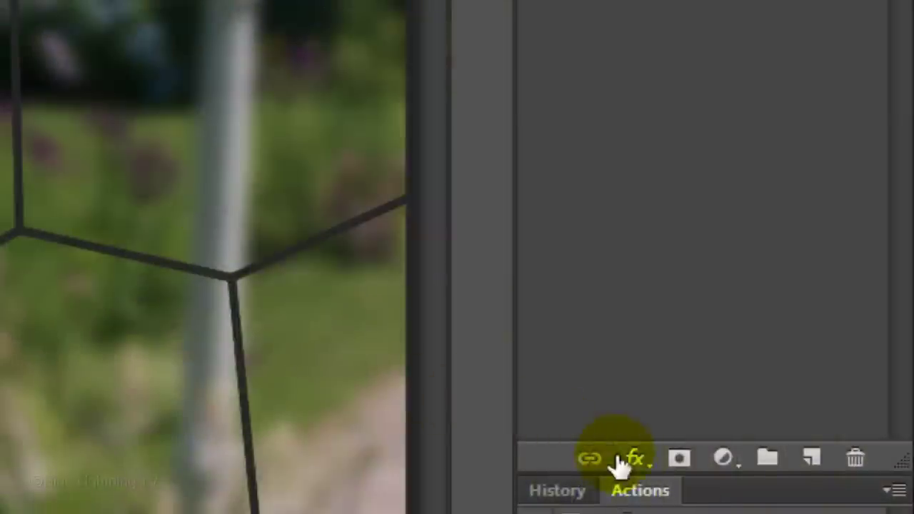
Step: Add a 5-pixel Inner Bevel & Emboss style to the glass pane leading layer
click(637, 460)
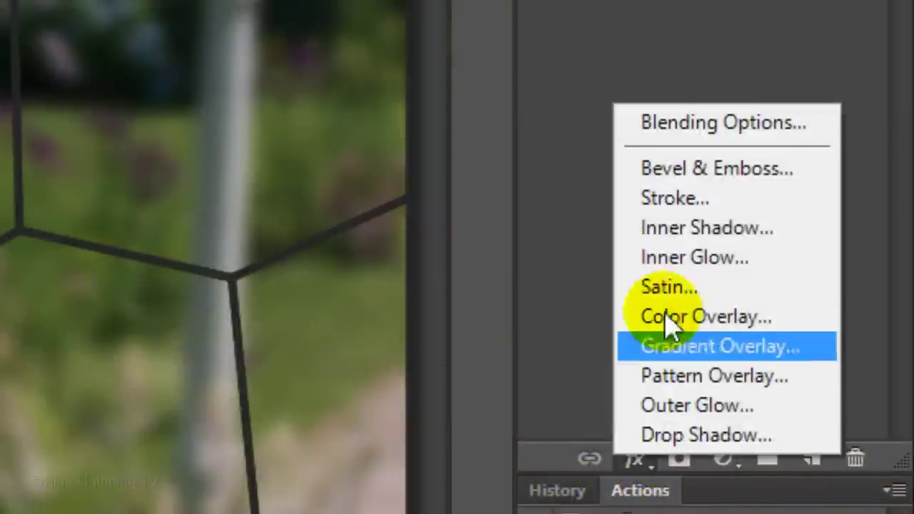
click(705, 173)
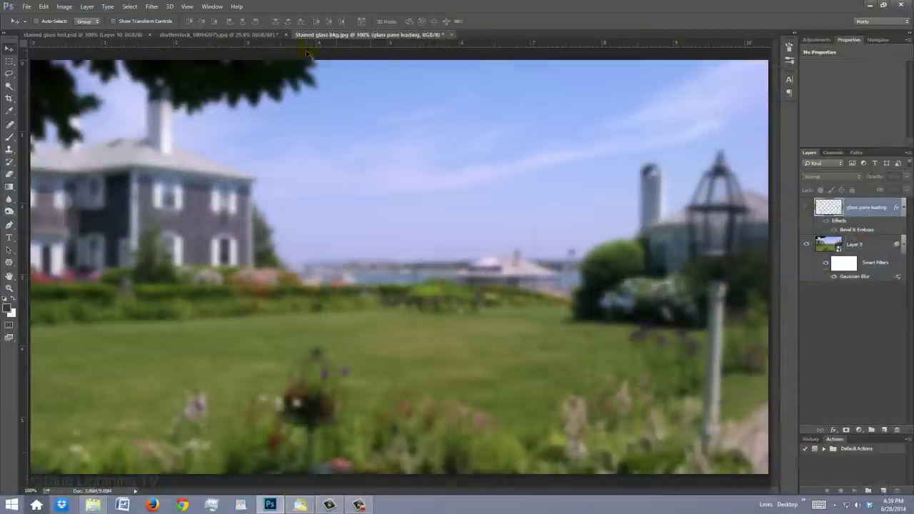
Step: Switch to the betta fish photo and choose the Quick Selection tool
click(255, 35)
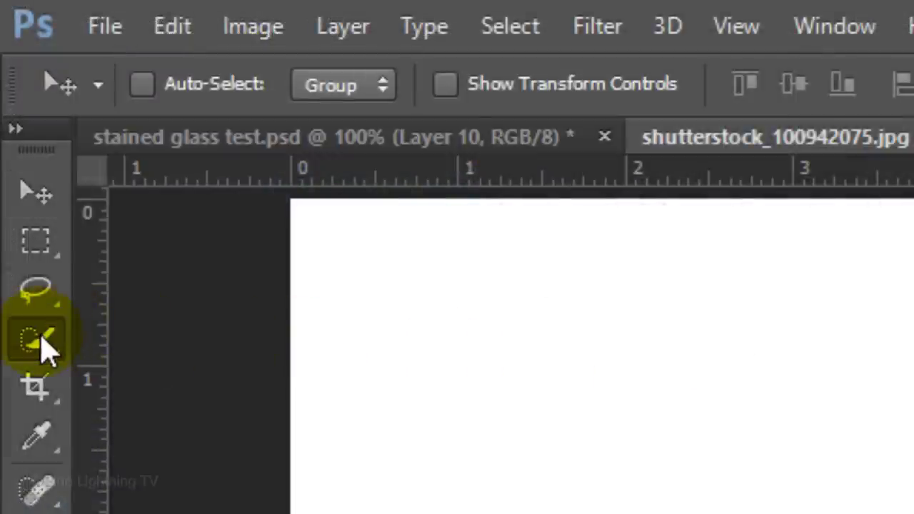
drag(10, 85, 34, 87)
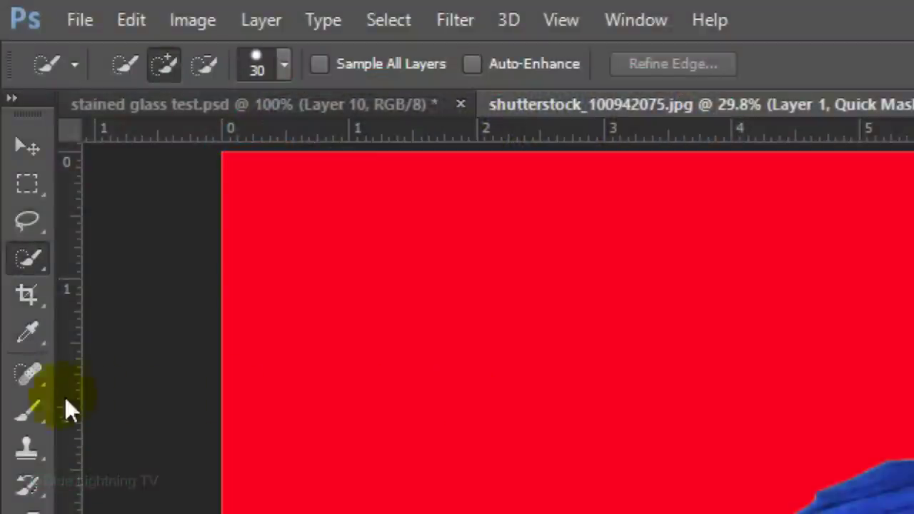
Step: Switch to the hard-edged Pencil tool and open its brush size presets to touch up the mask
click(29, 412)
click(150, 436)
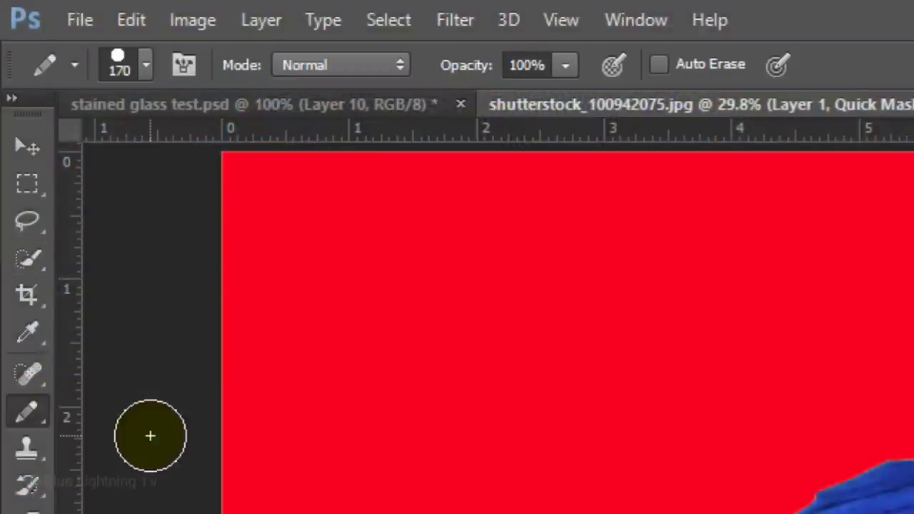
click(141, 63)
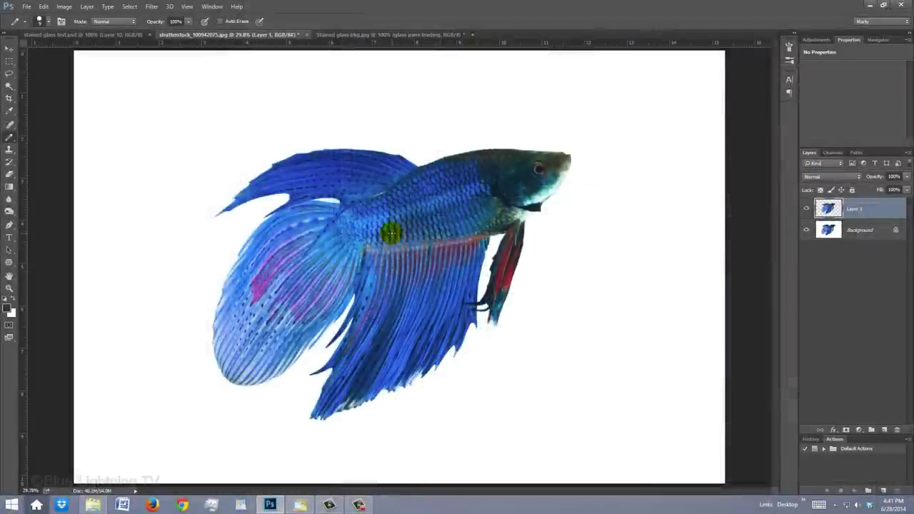
Step: Drag the fish layer into the Stained glass bkg document
key(v)
drag(393, 237, 390, 35)
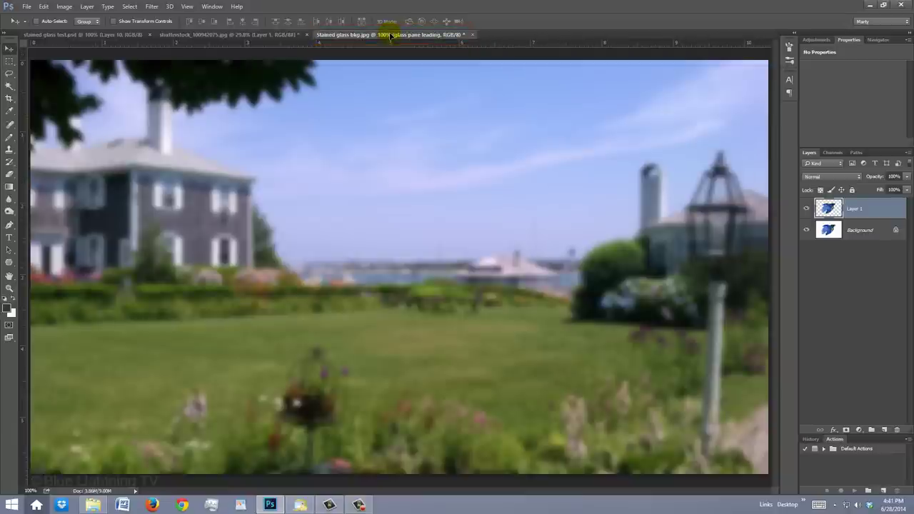
drag(390, 35, 395, 281)
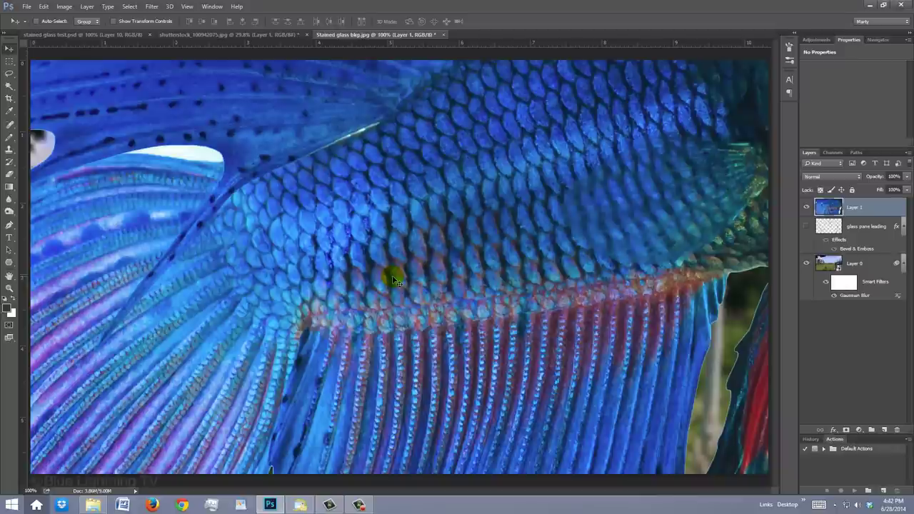
Step: Scale the fish proportionally from its centre to fit the blurred garden scene
key(ctrl+t)
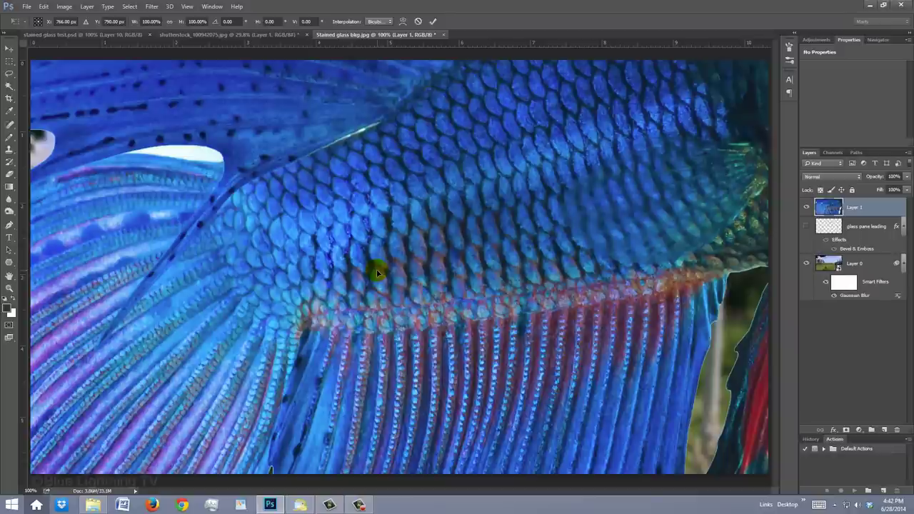
key(ctrl+0)
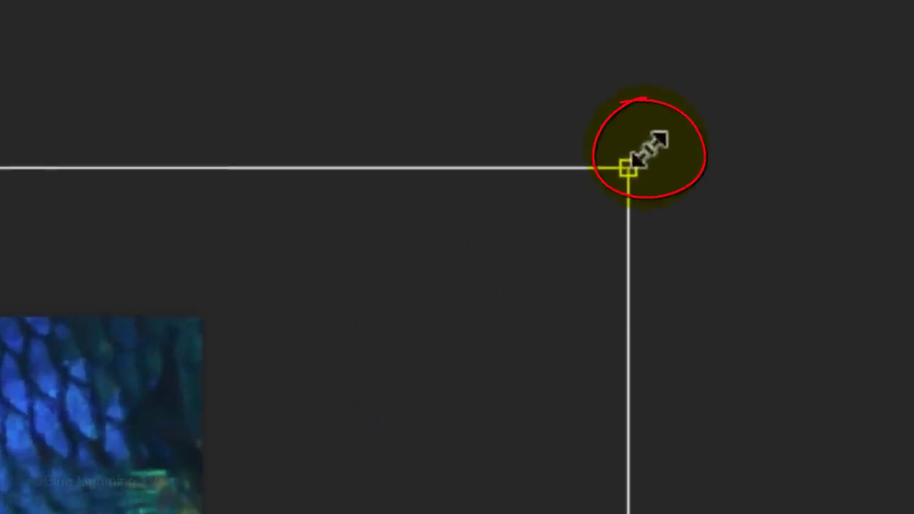
key(shift+alt)
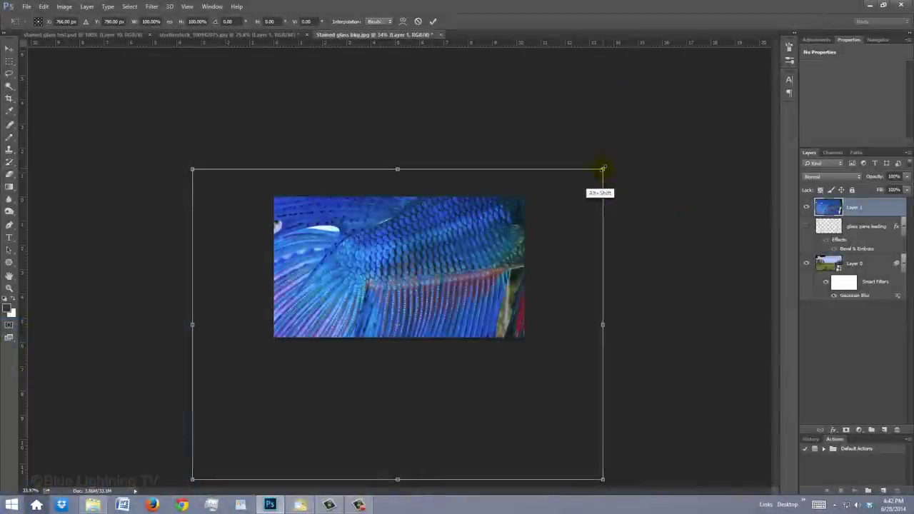
drag(647, 150, 305, 401)
drag(433, 278, 436, 244)
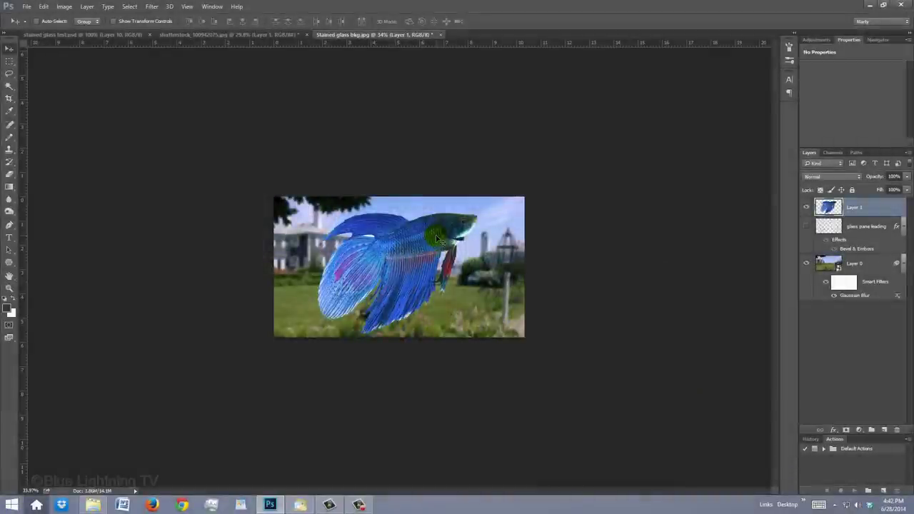
key(ctrl+0)
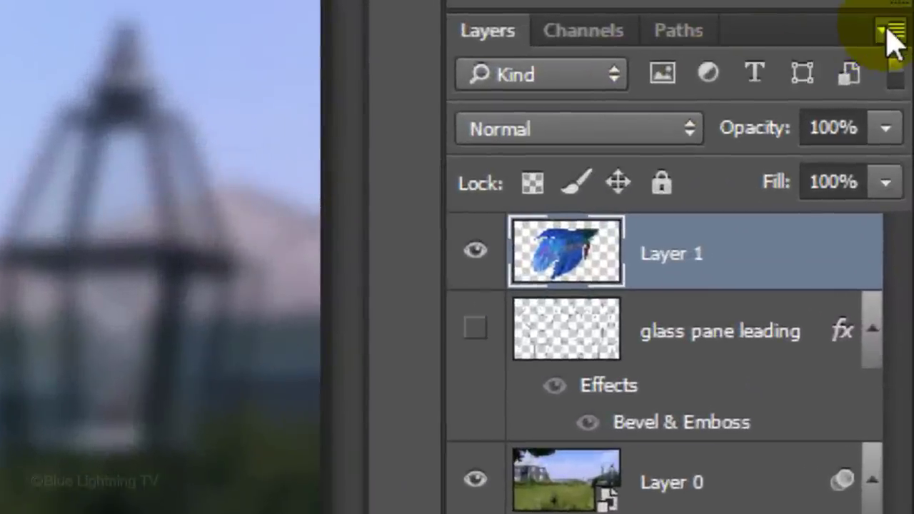
Step: Convert Layer 1 to a smart object and give it a fish-shaped layer mask
click(894, 96)
click(793, 413)
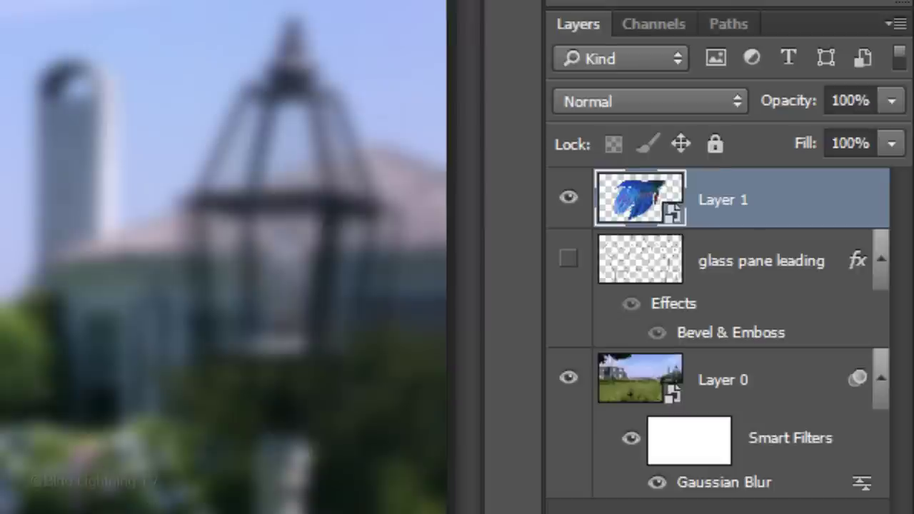
click(443, 418)
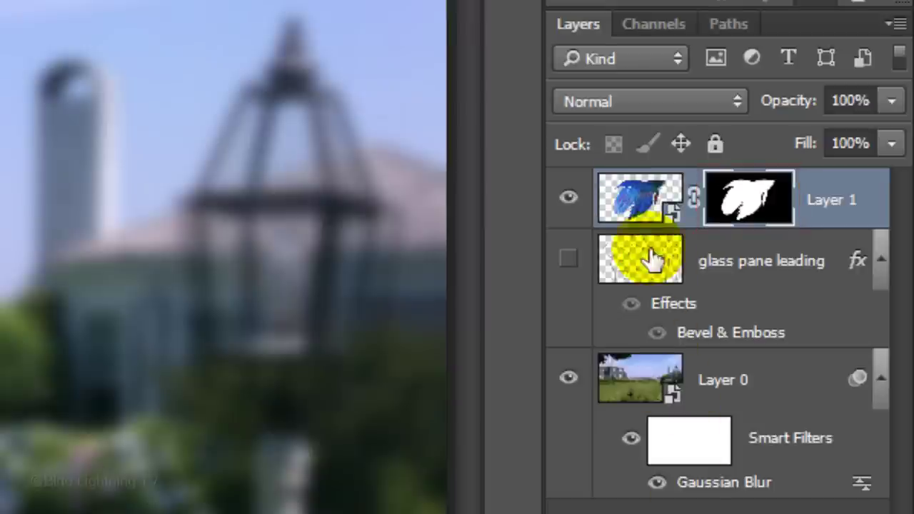
click(641, 207)
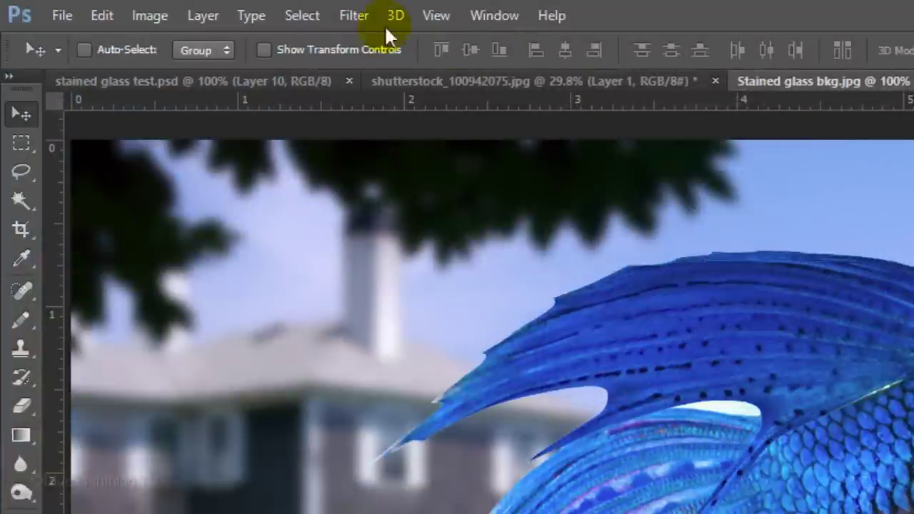
Step: Apply the Stained Glass filter to the fish with cell size 22 and border thickness 6
click(355, 16)
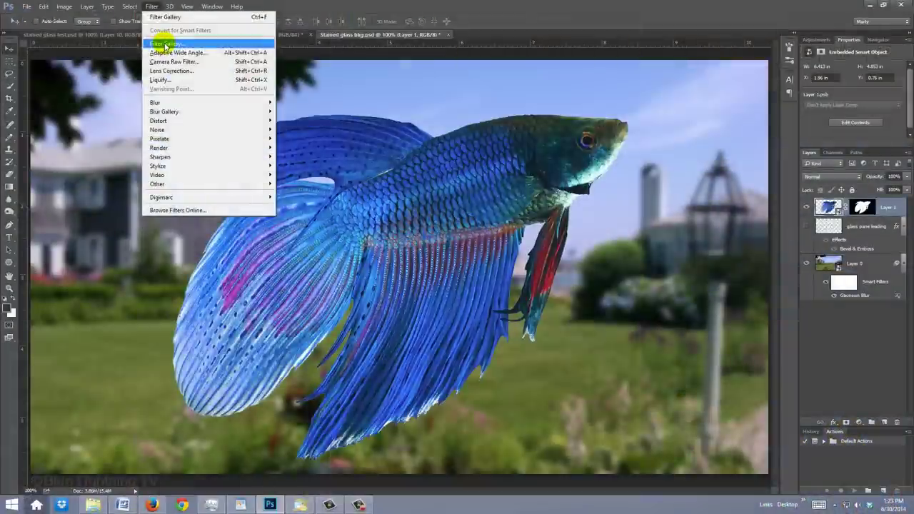
click(377, 102)
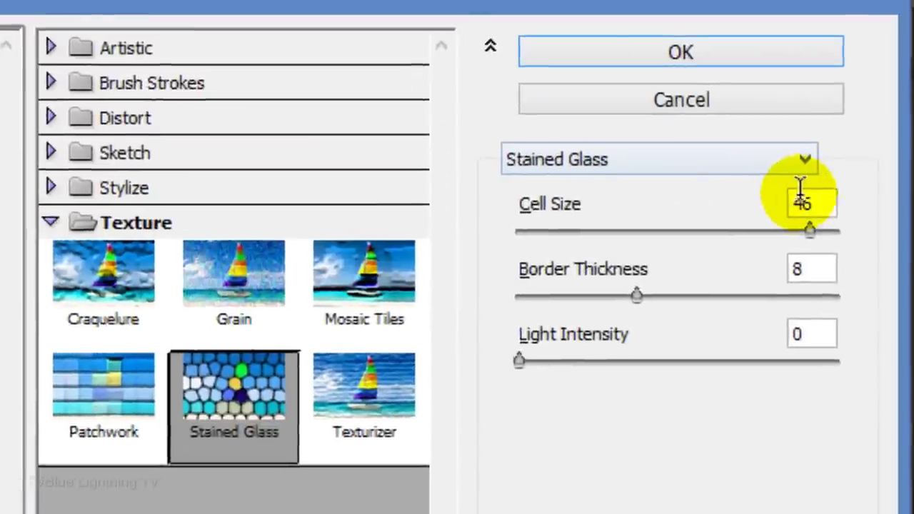
drag(719, 198, 639, 210)
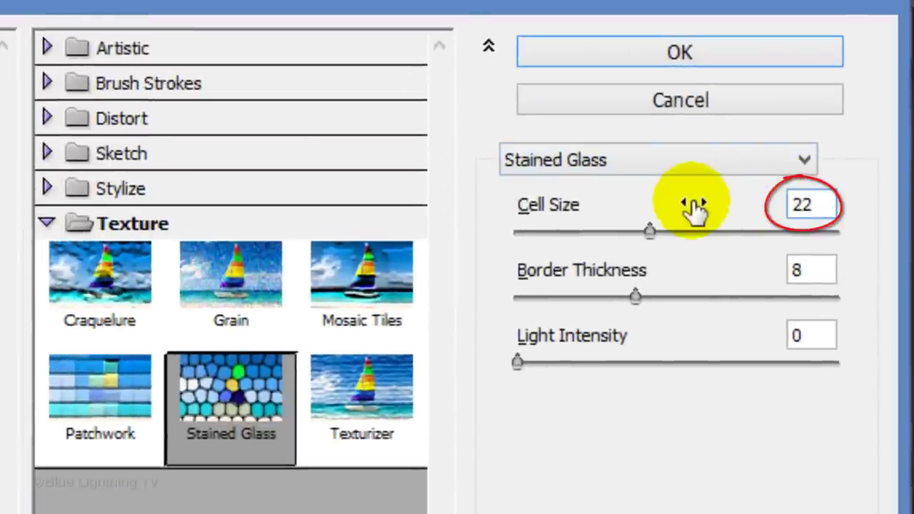
double_click(815, 270)
text(6)
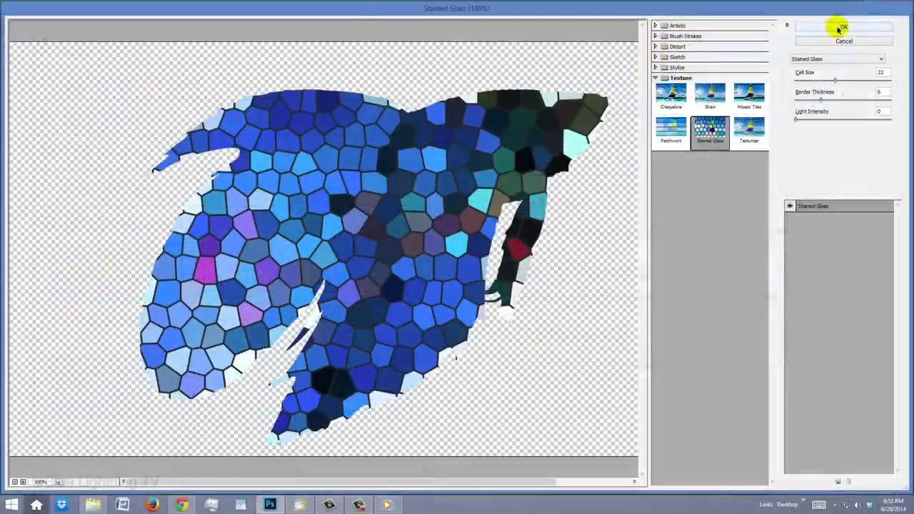
click(672, 51)
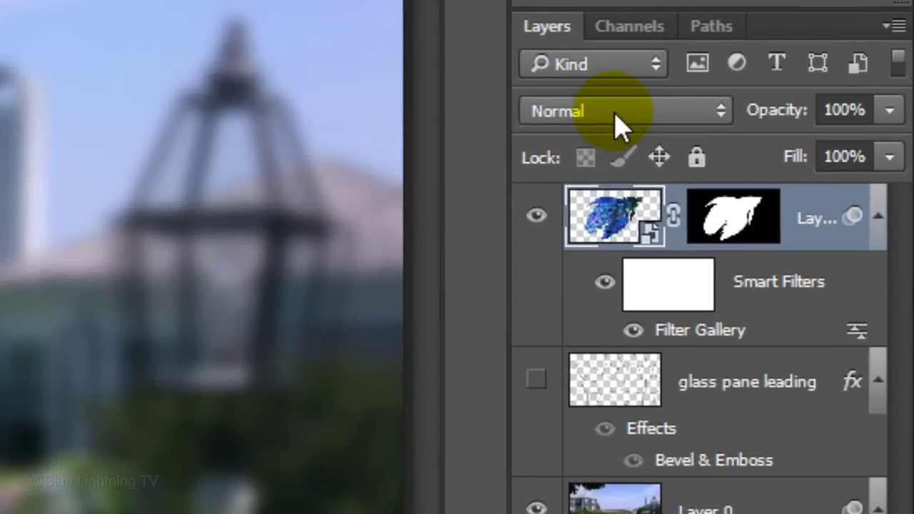
click(827, 177)
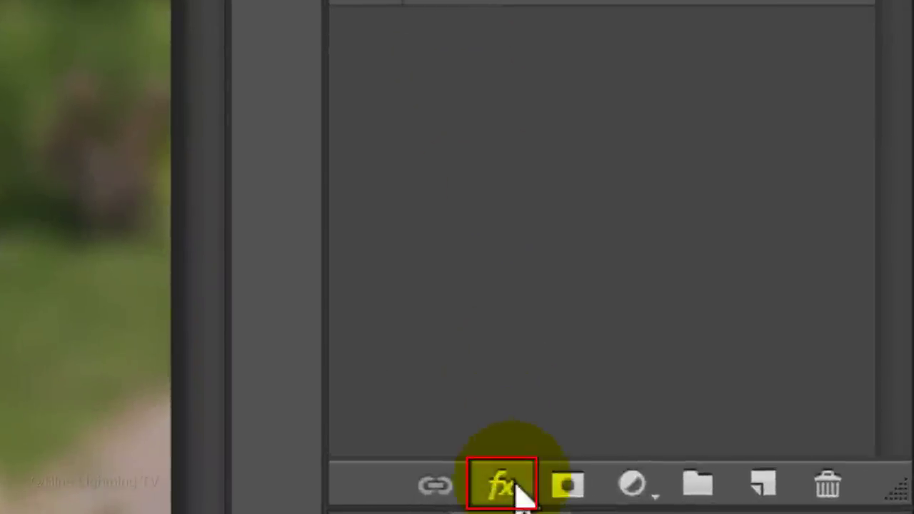
Step: Add an 8-pixel black outside Stroke layer style around the fish
click(519, 491)
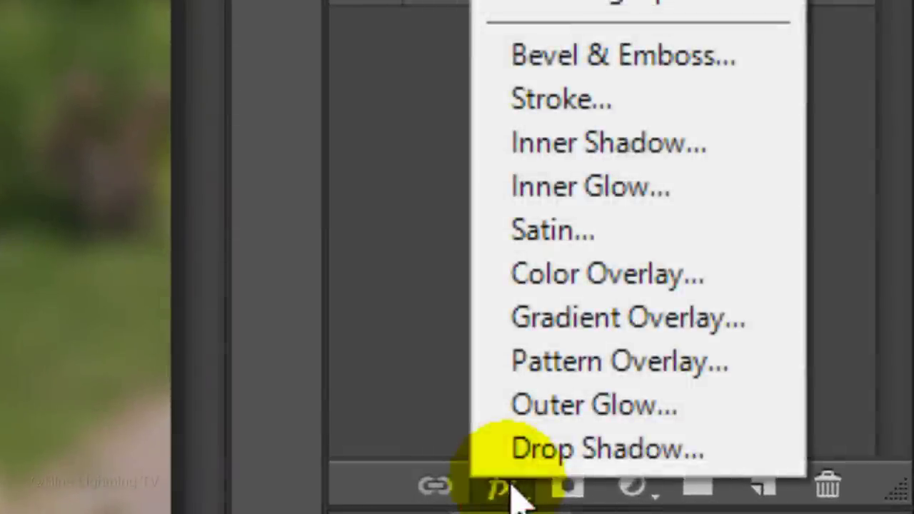
click(521, 110)
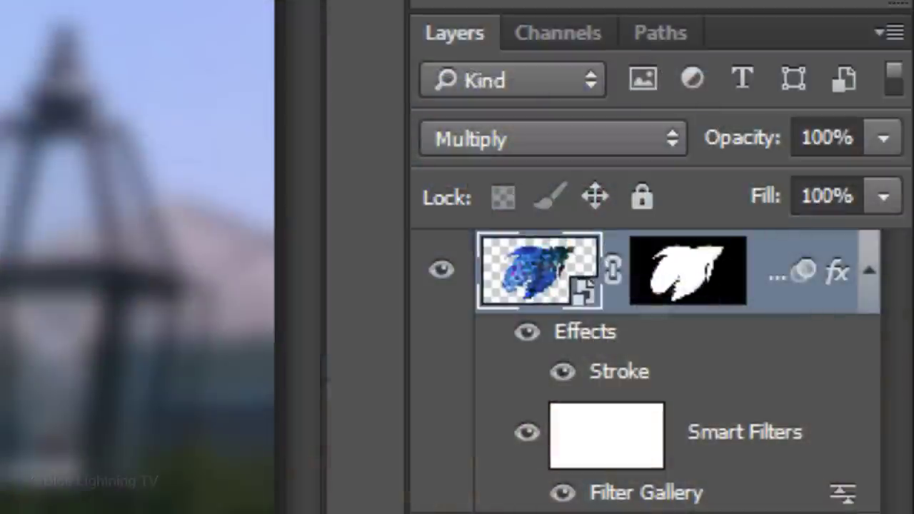
Step: Refine the fish layer's mask edge with Smooth 100 and Contrast 100
click(699, 280)
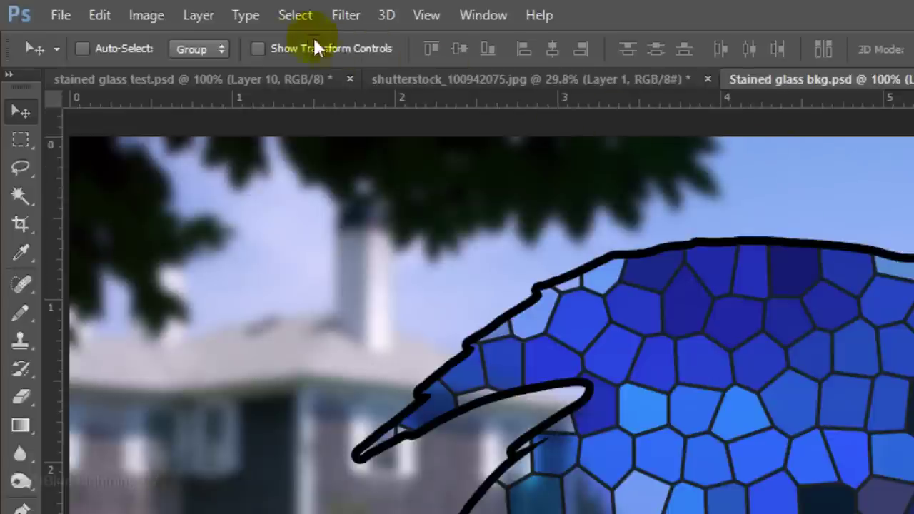
click(294, 16)
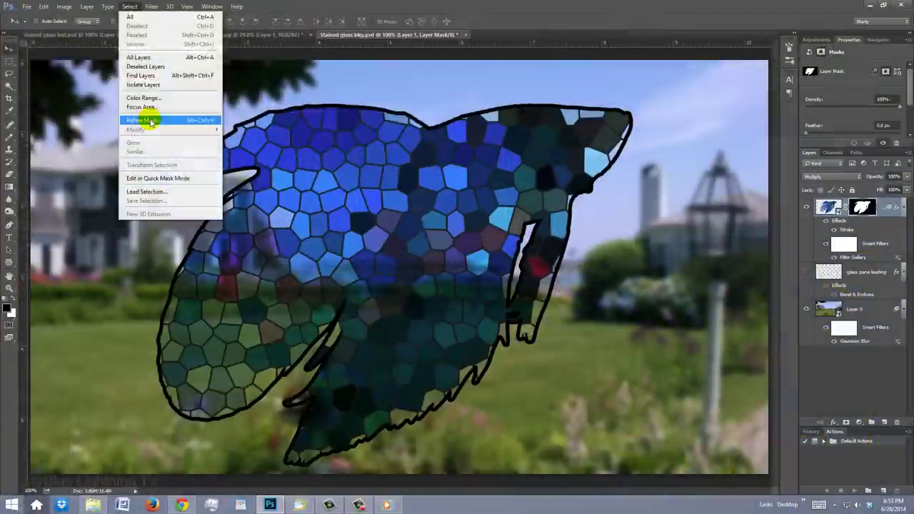
click(342, 274)
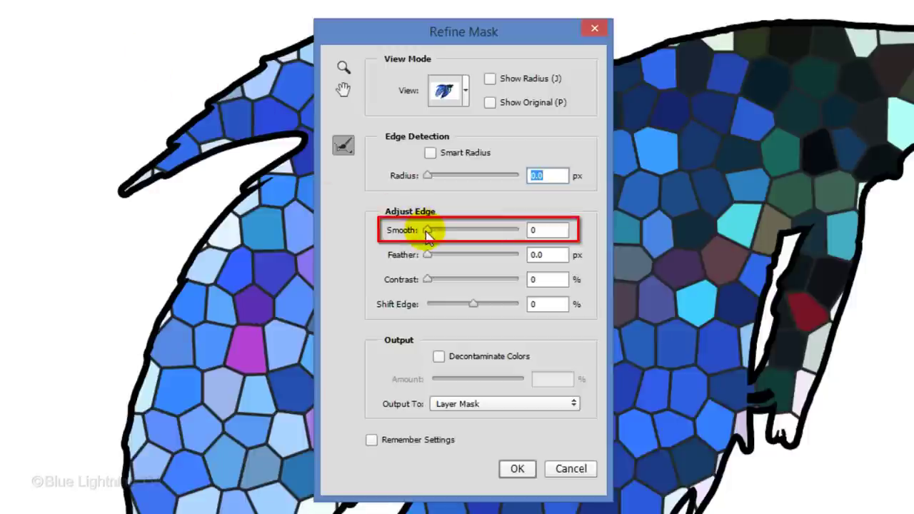
drag(431, 233, 578, 238)
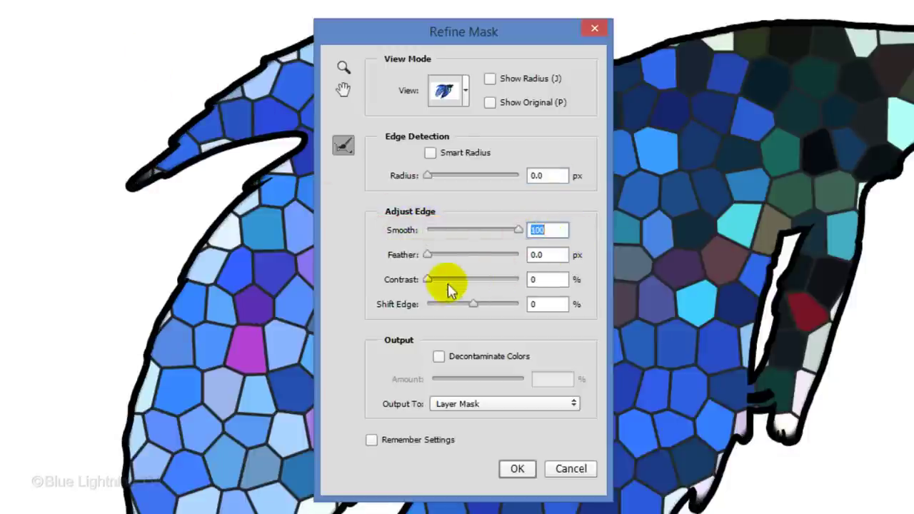
drag(427, 280, 587, 284)
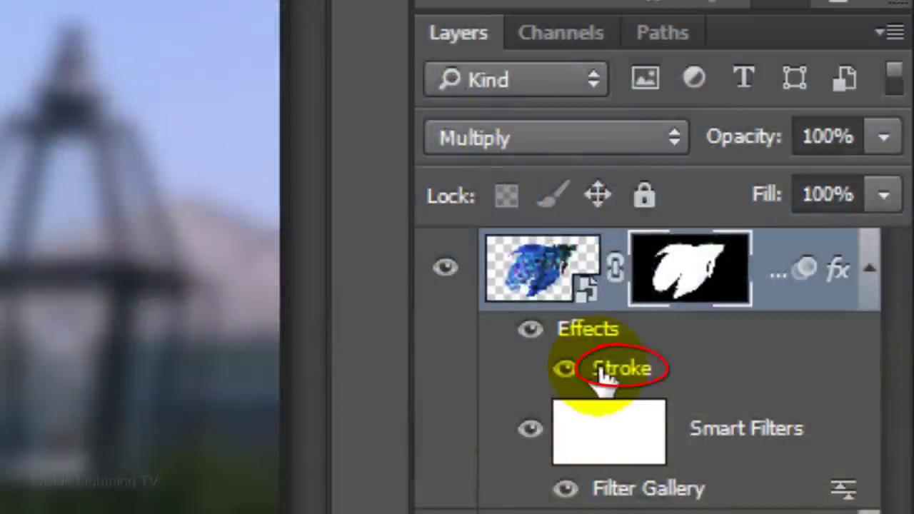
Step: Reduce the fish's Stroke effect size from 8 px to 4 px
double_click(606, 370)
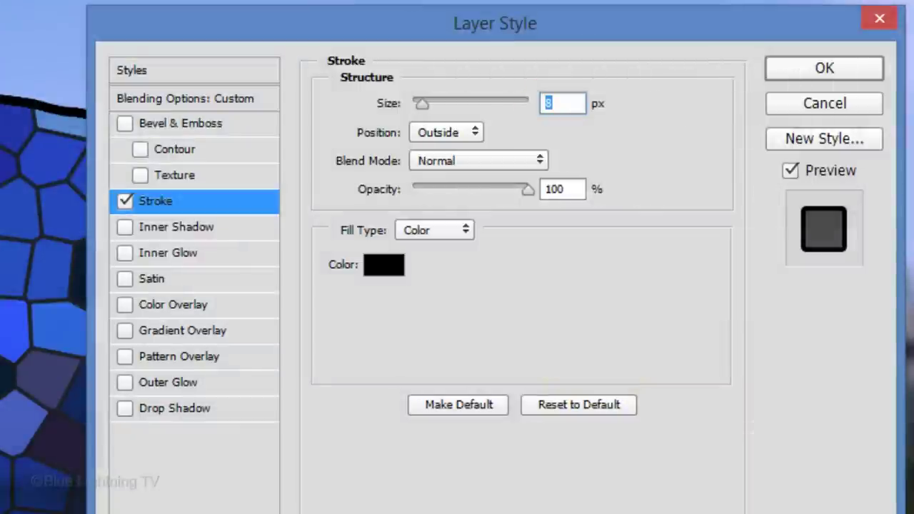
key(Down)
key(Down)
key(Down)
key(Down)
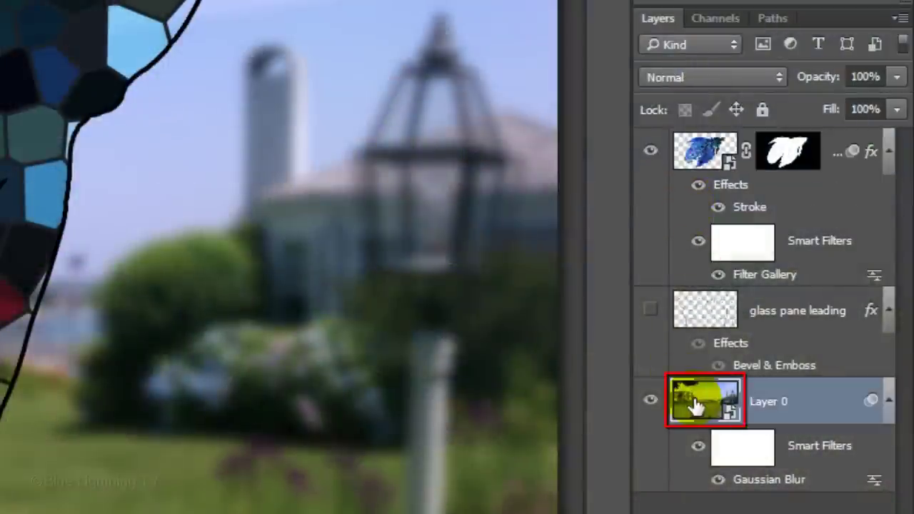
Step: Create a layer named 'white' above Layer 0 and fill it with white
key(ctrl+shift+n)
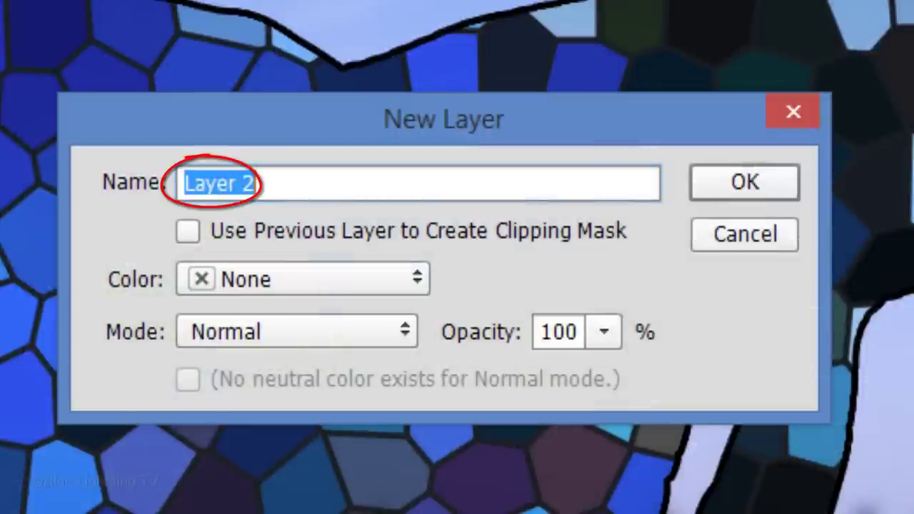
text(white)
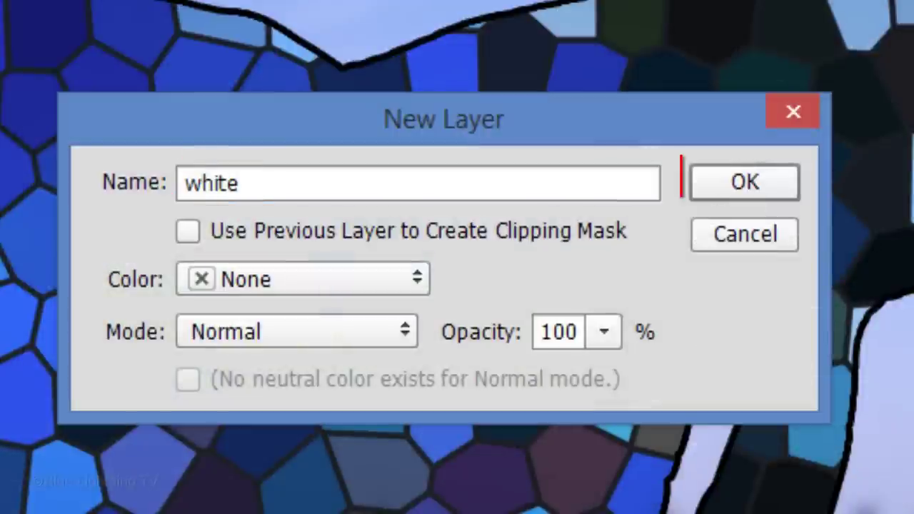
key(Return)
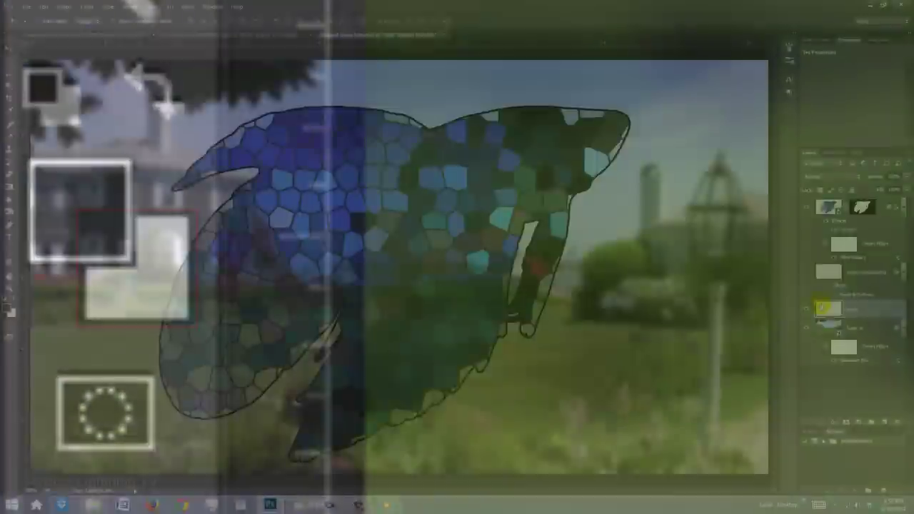
key(ctrl+Delete)
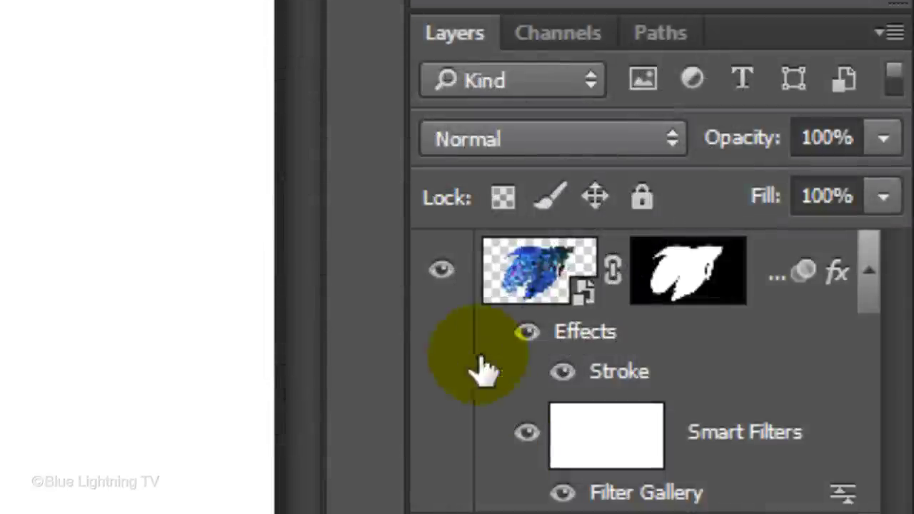
Step: Set the fish layer to Multiply, then fill and save its Layer 14.psb contents in white
key(shift+alt+m)
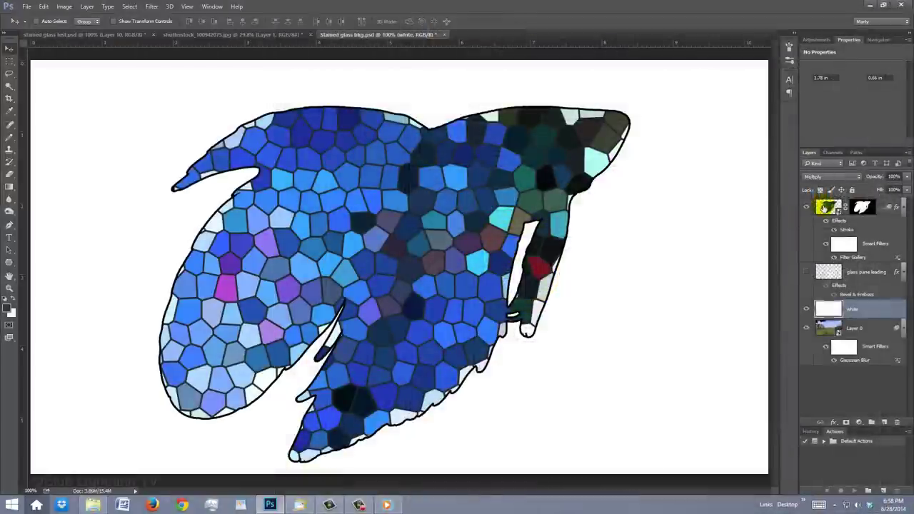
double_click(825, 209)
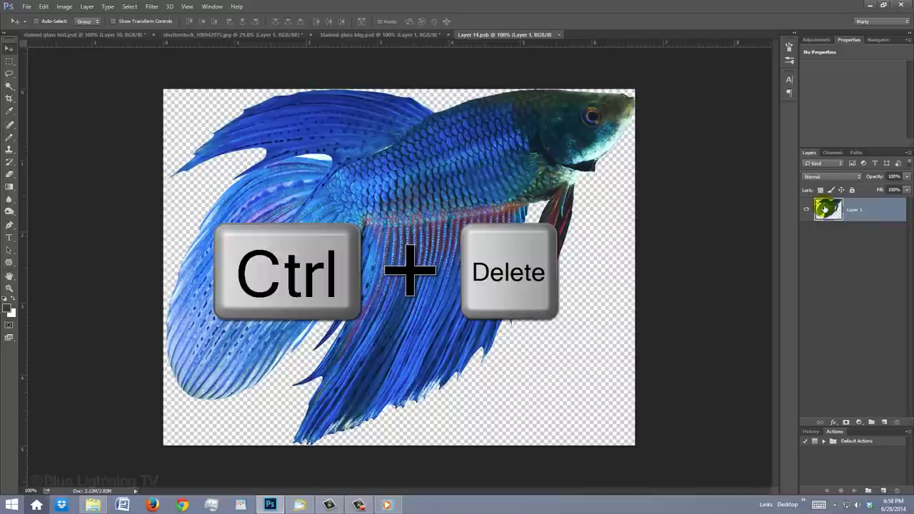
key(ctrl+Delete)
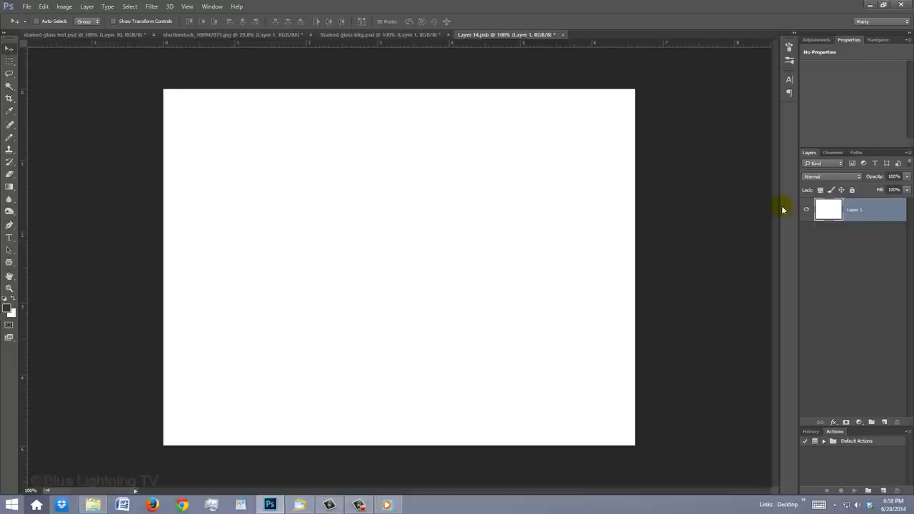
key(ctrl+s)
click(410, 35)
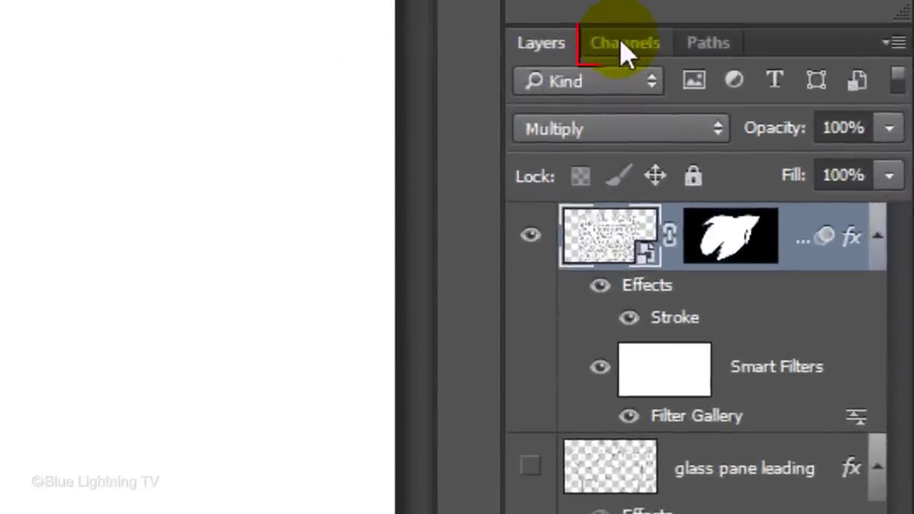
Step: Load the composite RGB channel's brightness as a selection from the Channels panel
click(622, 48)
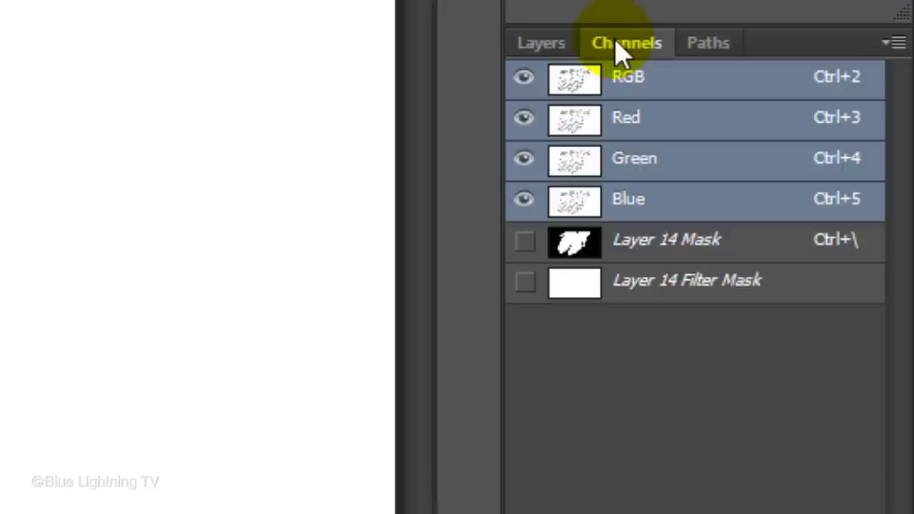
ctrl+click(575, 82)
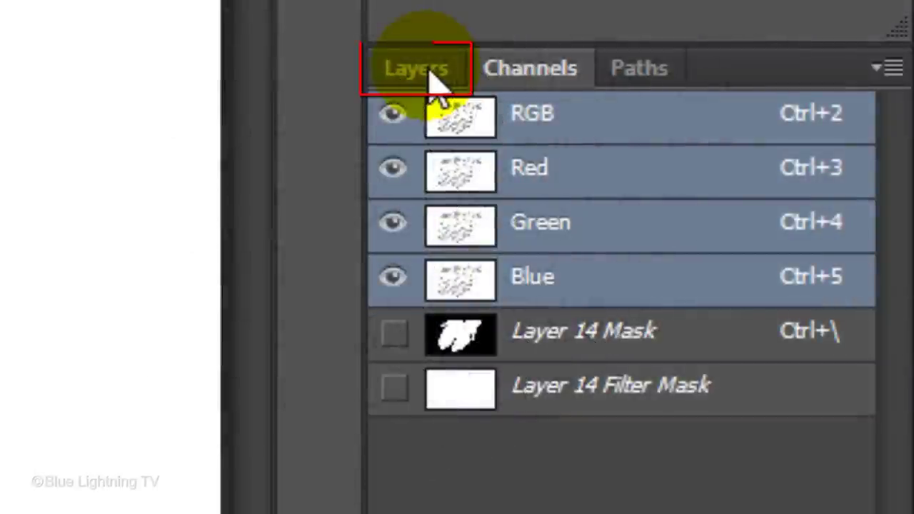
Step: Add a new top layer named 'leading' and fill the selection on it with black
click(421, 76)
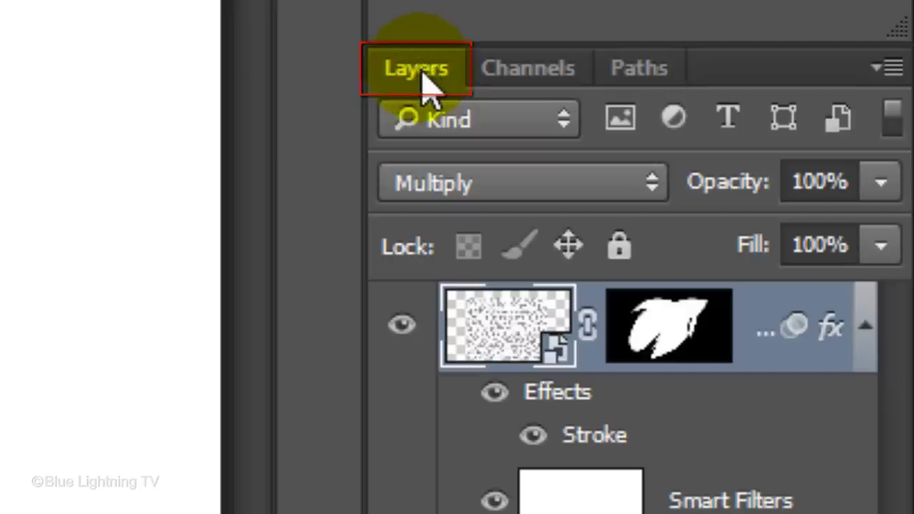
key(ctrl+shift+n)
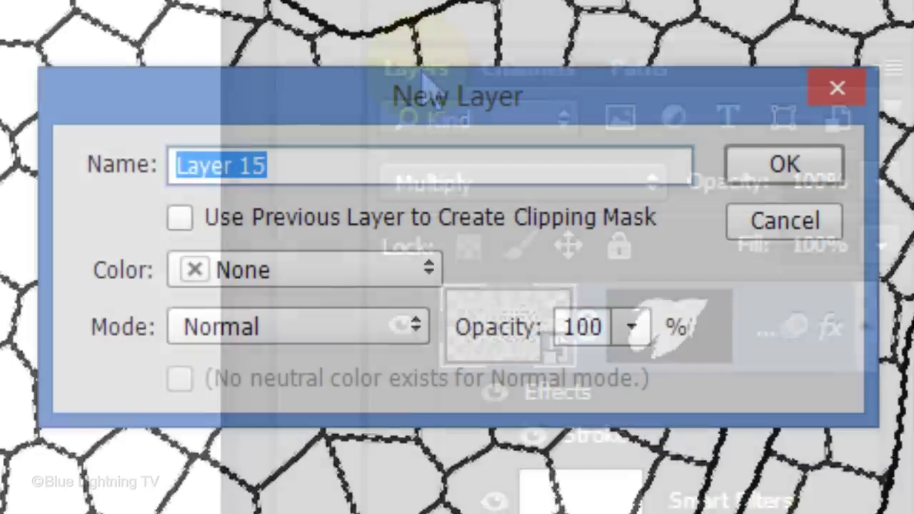
text(leading)
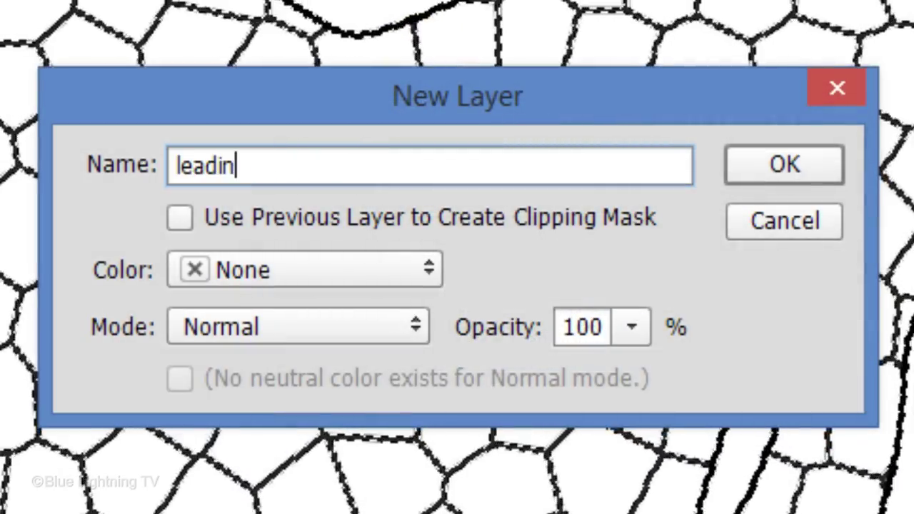
key(Return)
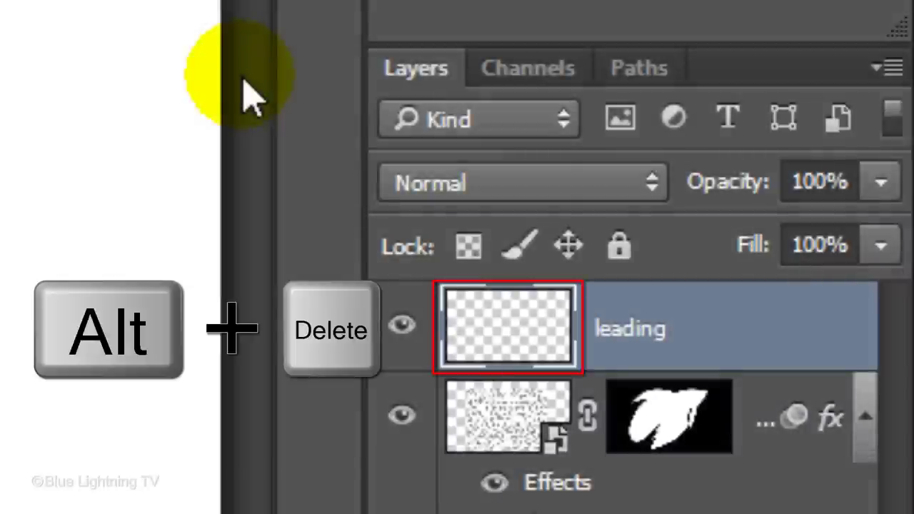
key(alt+Delete)
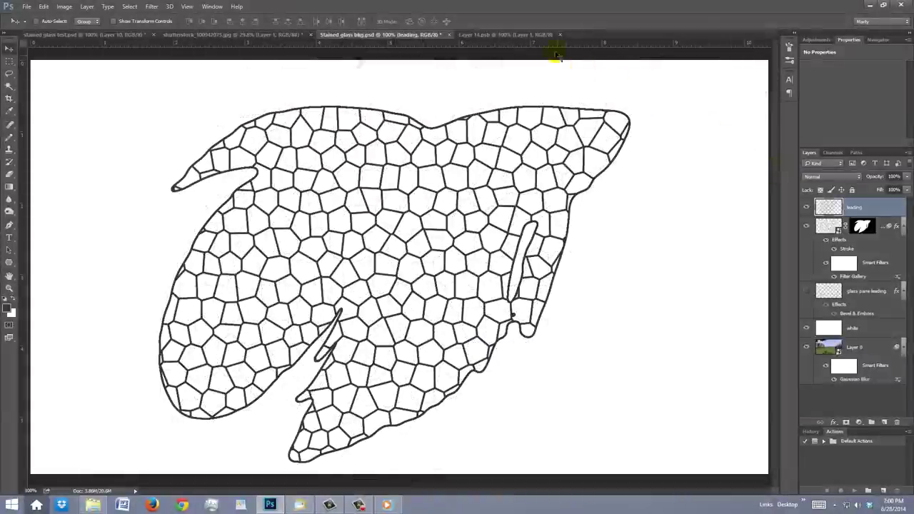
Step: Revert Layer 14.psb to its Open history state, restoring the original fish, and close it
click(533, 36)
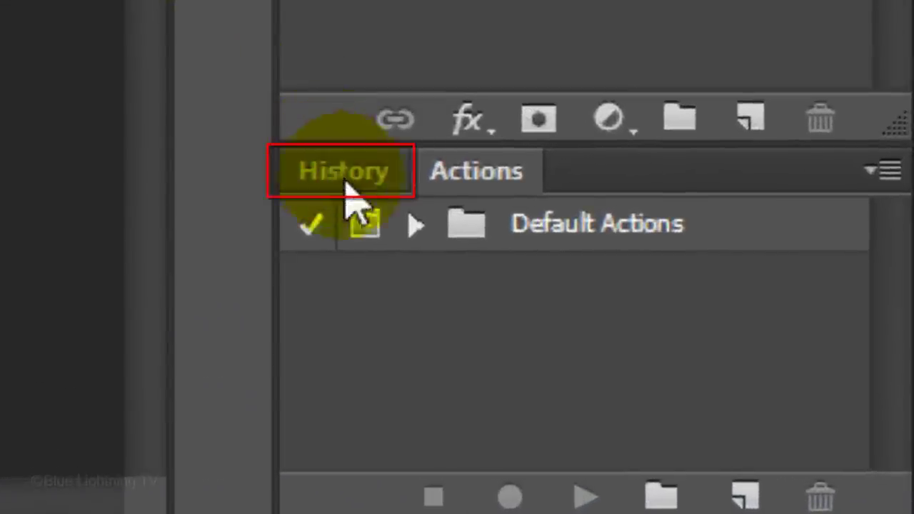
click(343, 182)
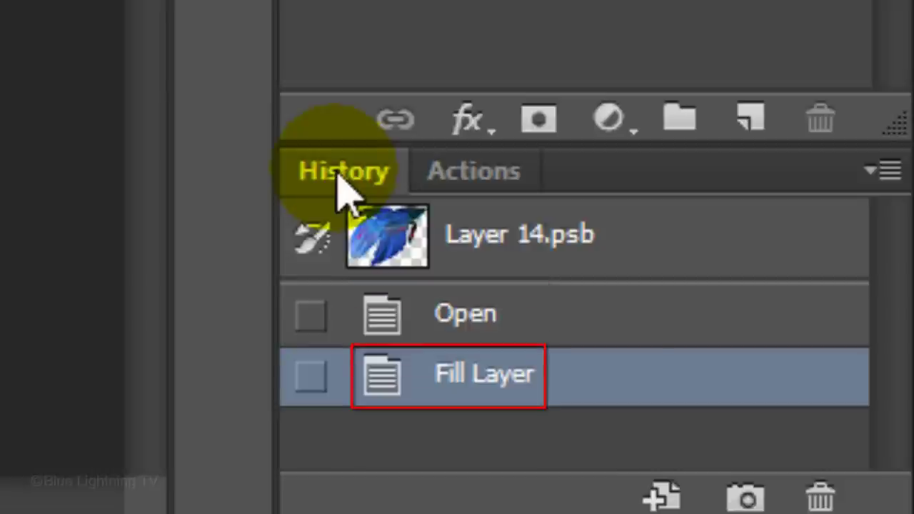
click(466, 317)
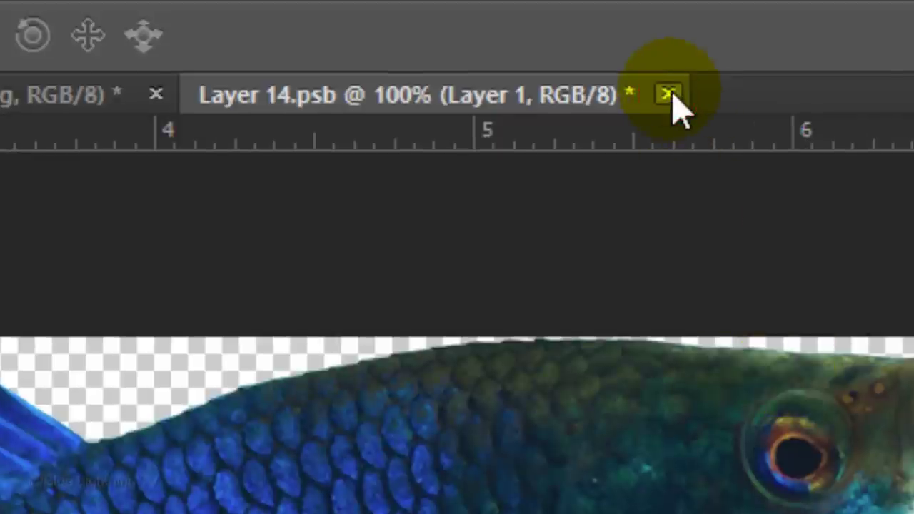
click(671, 95)
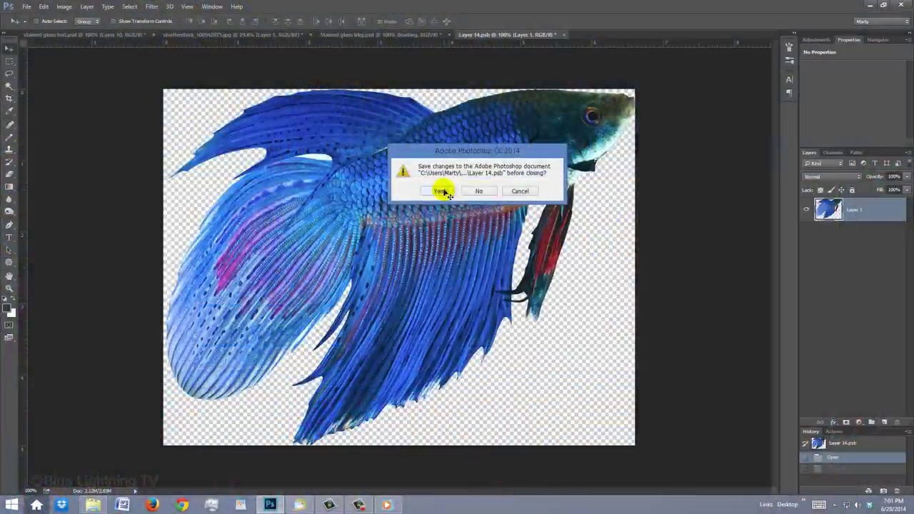
Step: Save the restored fish, give the leading layer a default Bevel & Emboss, and hide the fish's stroke
click(314, 333)
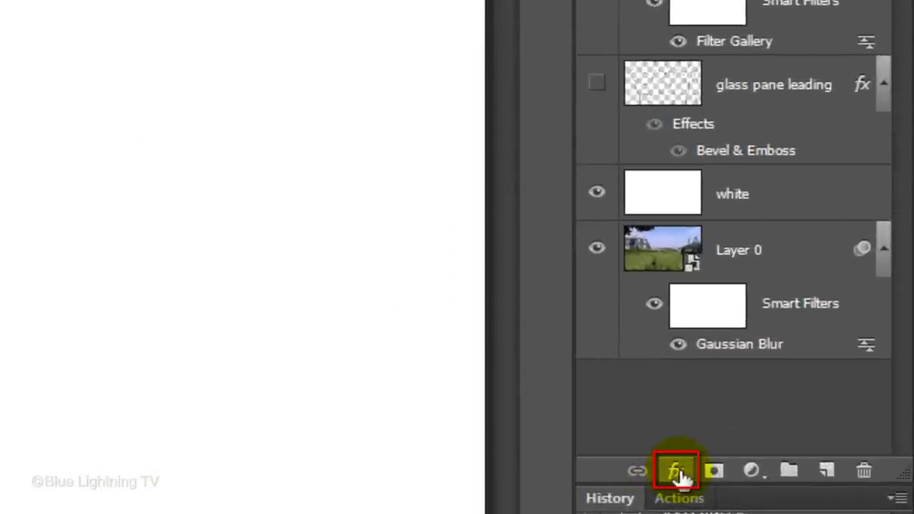
click(678, 472)
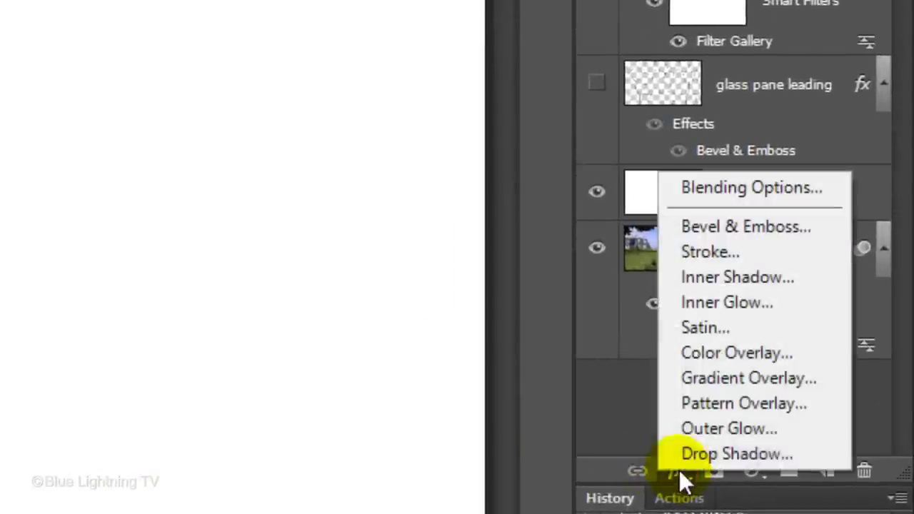
click(718, 222)
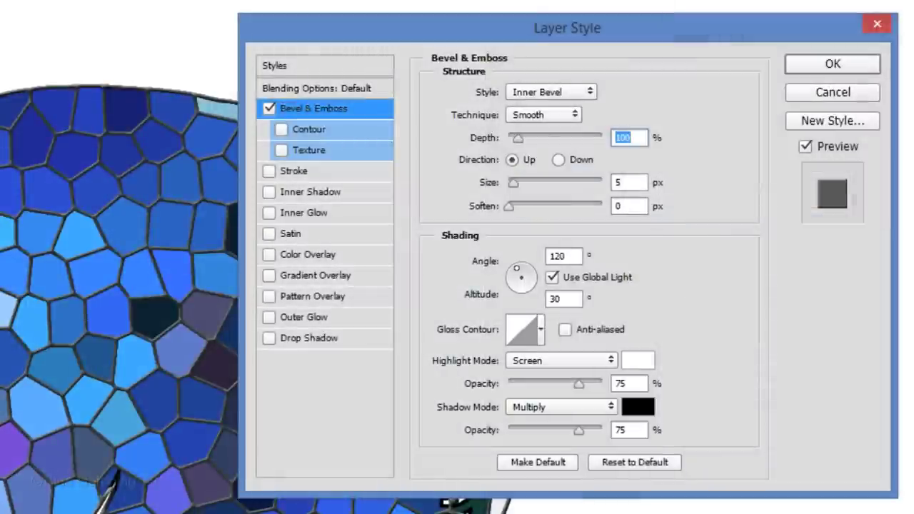
key(Return)
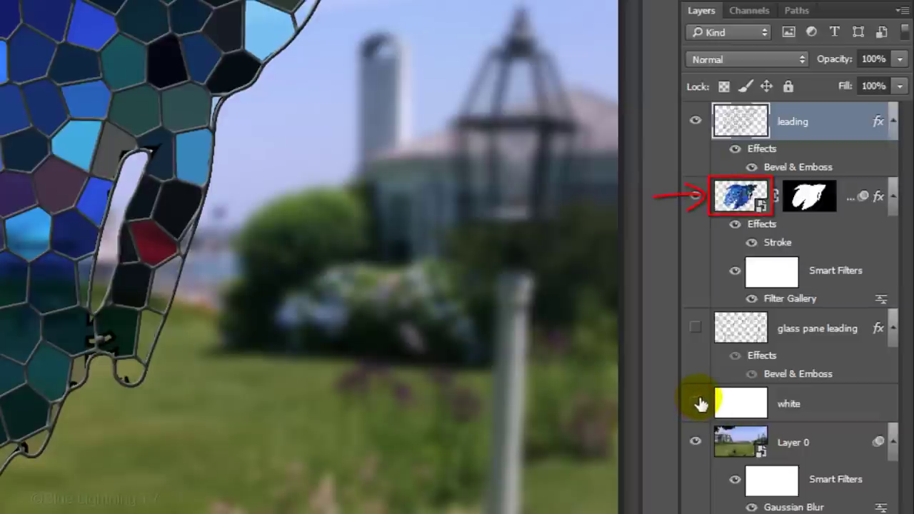
click(752, 243)
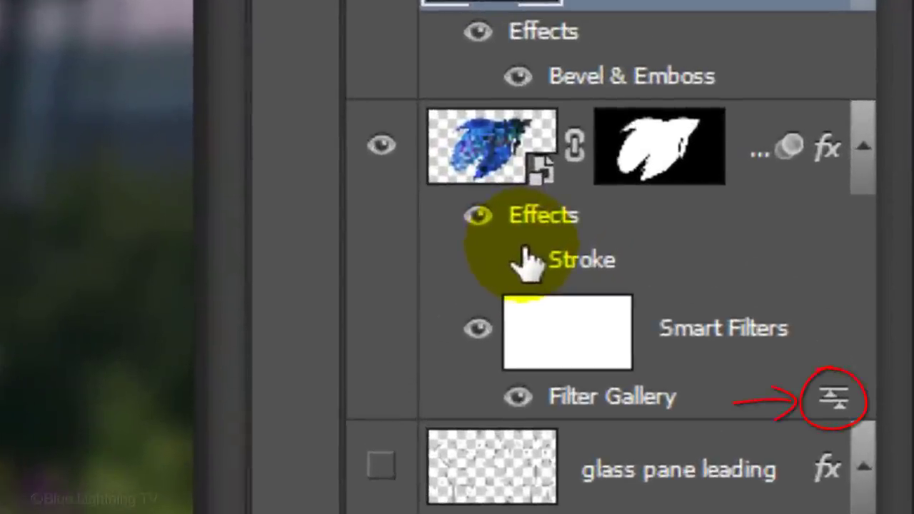
Step: Change the fish layer's Filter Gallery smart filter blending mode to Screen at 100% opacity
click(836, 390)
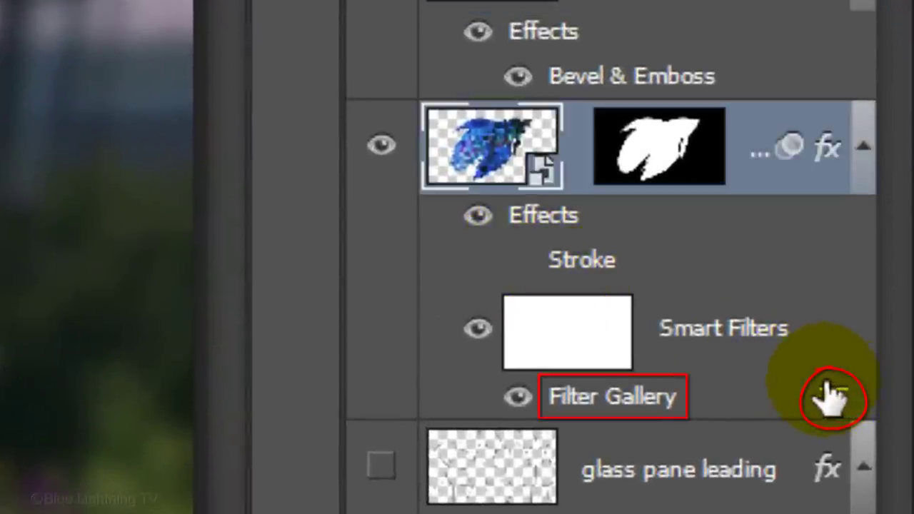
double_click(833, 393)
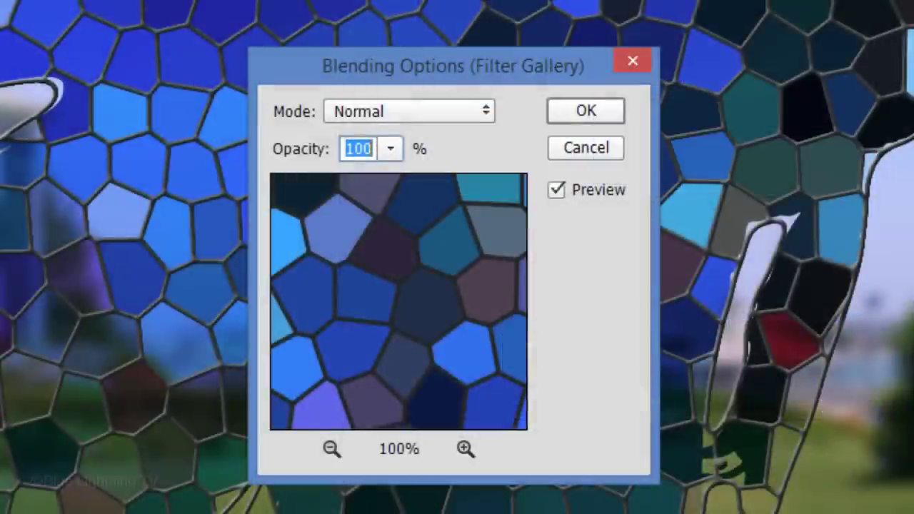
click(474, 113)
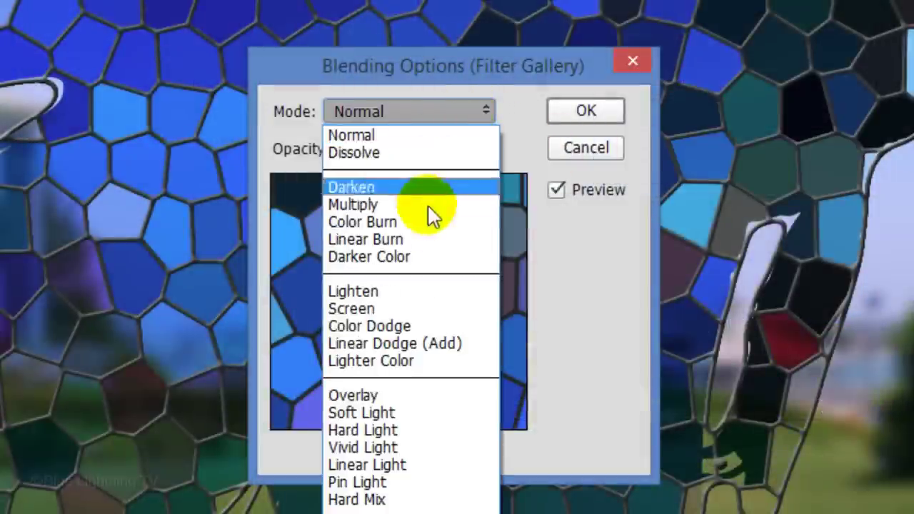
click(399, 309)
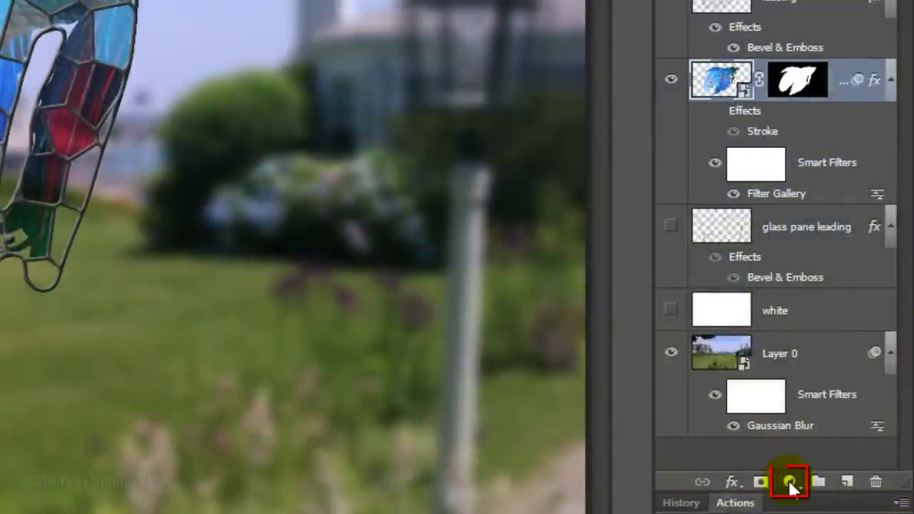
Step: Add a Brightness/Contrast adjustment layer and replace its mask with a copy of the fish's mask
click(790, 482)
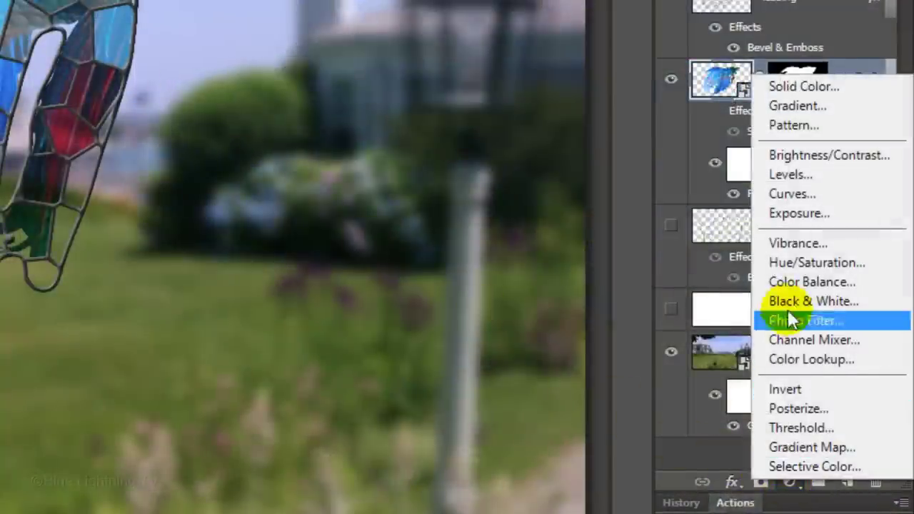
click(803, 154)
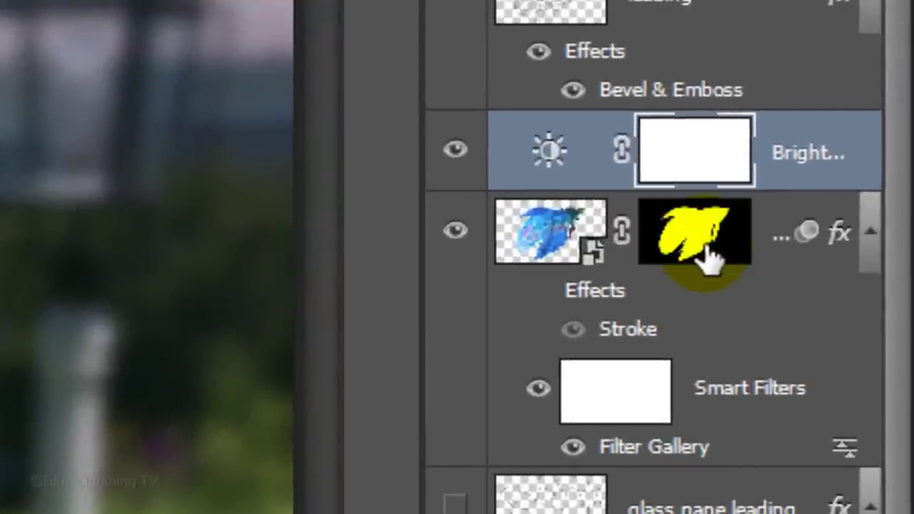
key(alt)
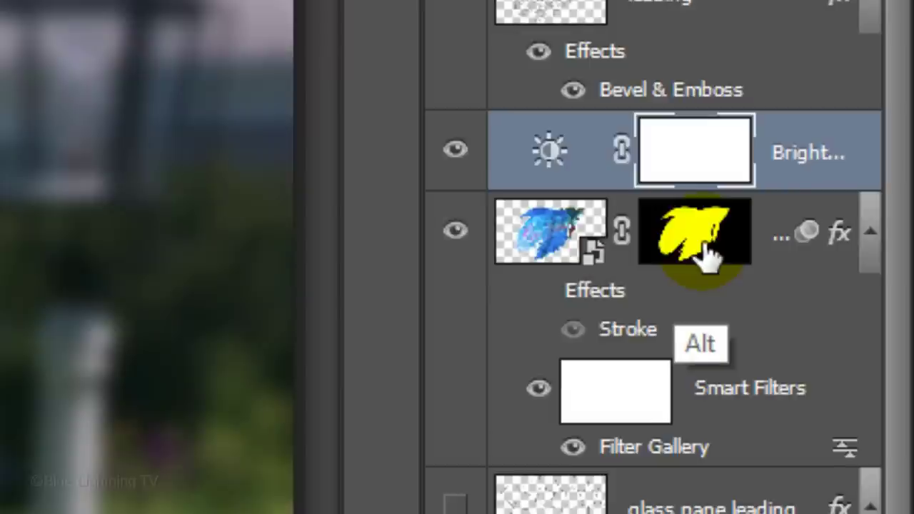
drag(706, 249, 702, 164)
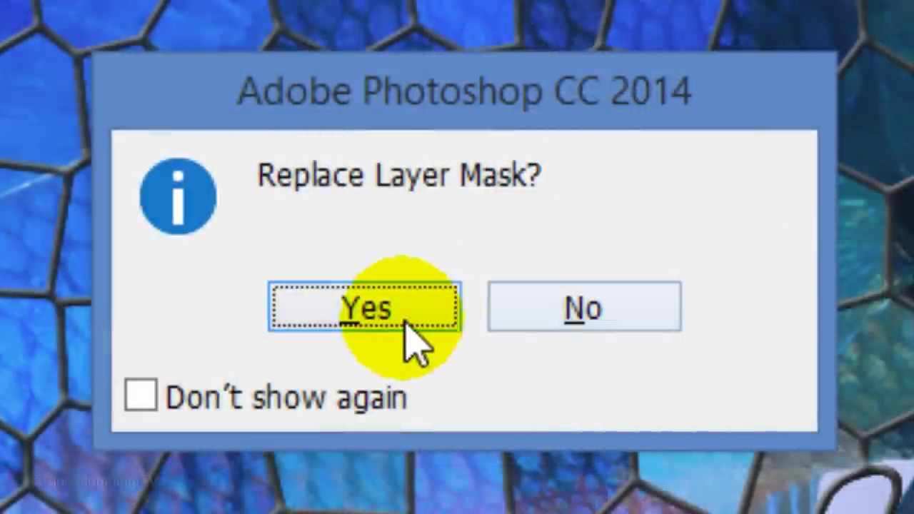
click(413, 337)
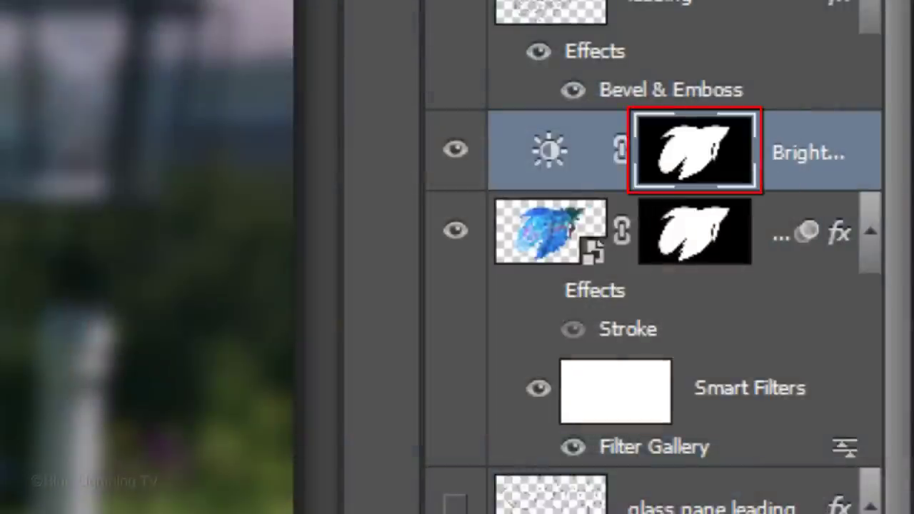
Step: Set the Brightness/Contrast adjustment to Brightness 20 and Contrast 100
click(549, 150)
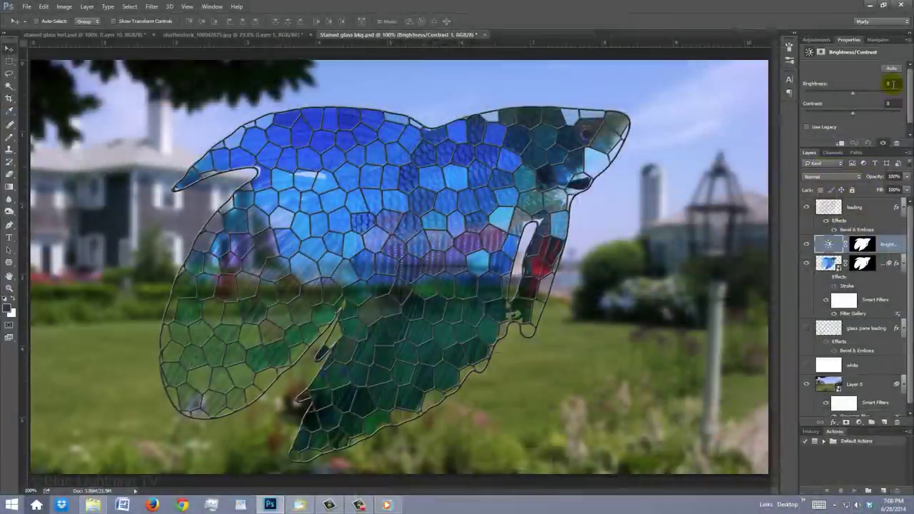
click(890, 83)
text(20)
key(Return)
drag(849, 112, 905, 111)
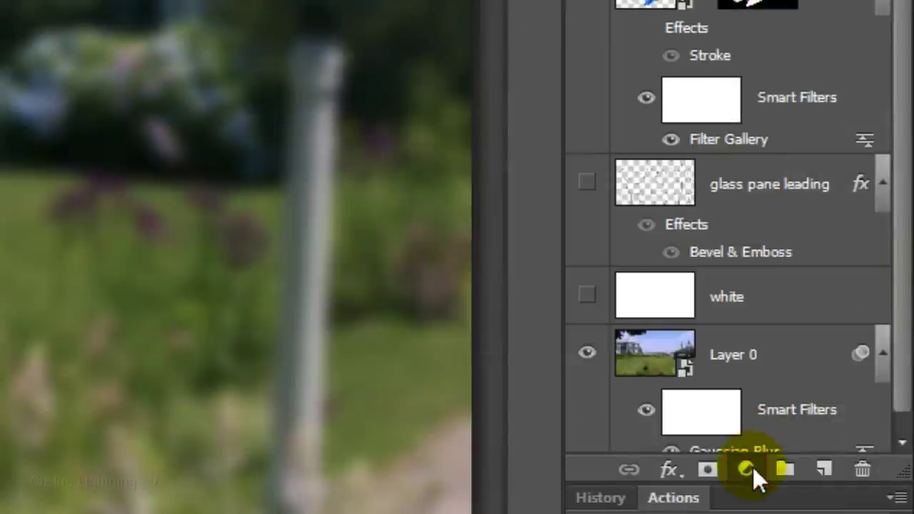
Step: Add a Vibrance adjustment layer and replace its mask with the fish's mask
click(753, 467)
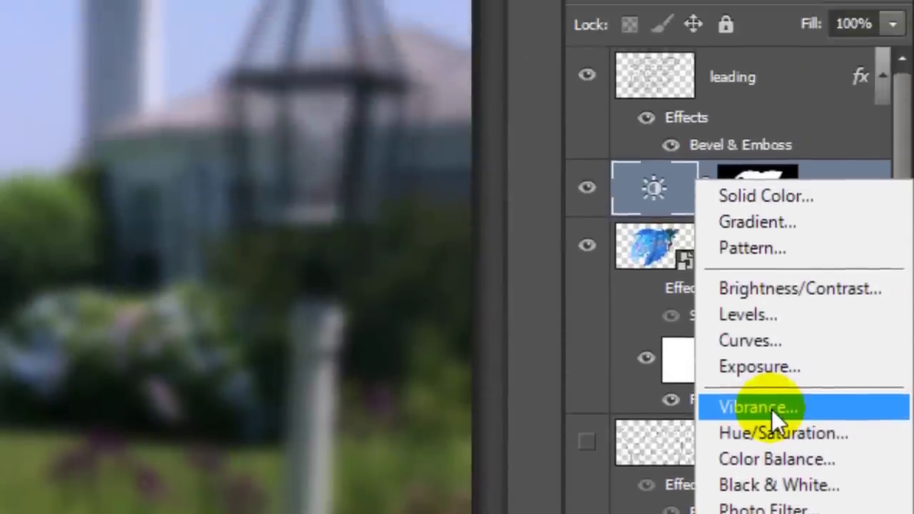
click(771, 407)
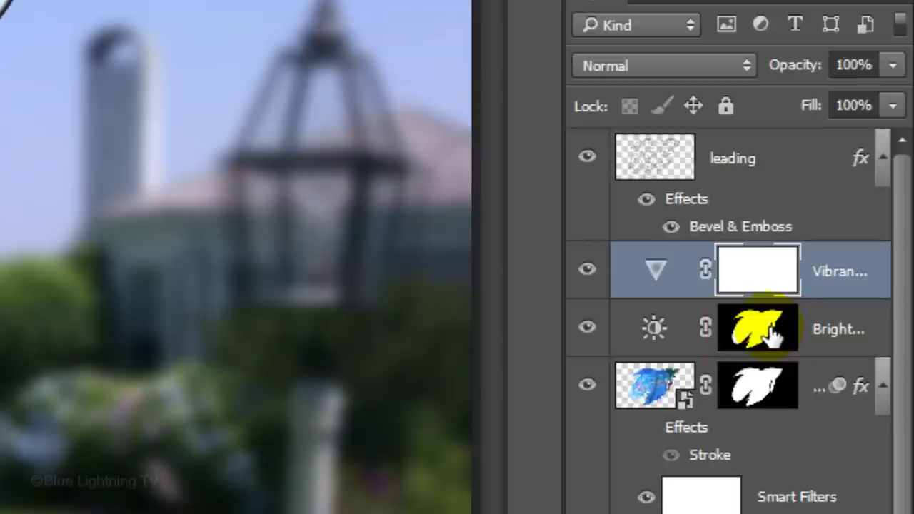
key(alt)
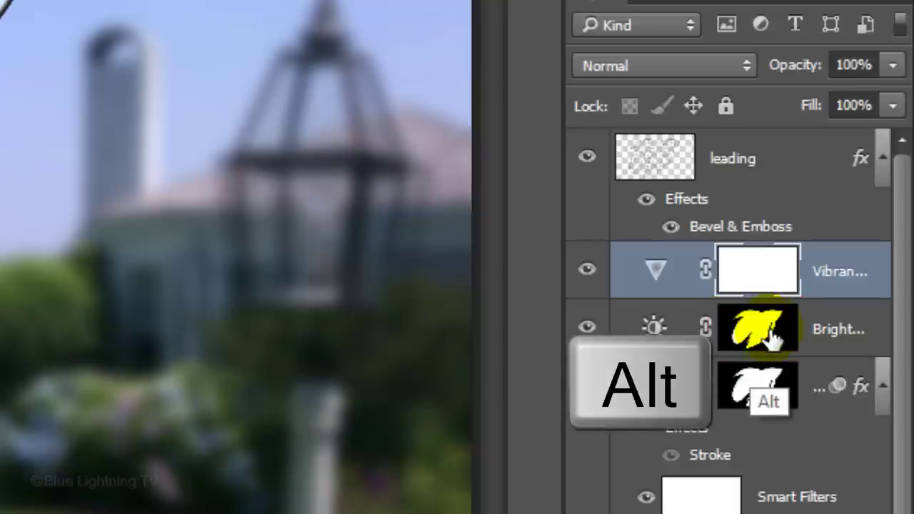
drag(772, 340, 758, 273)
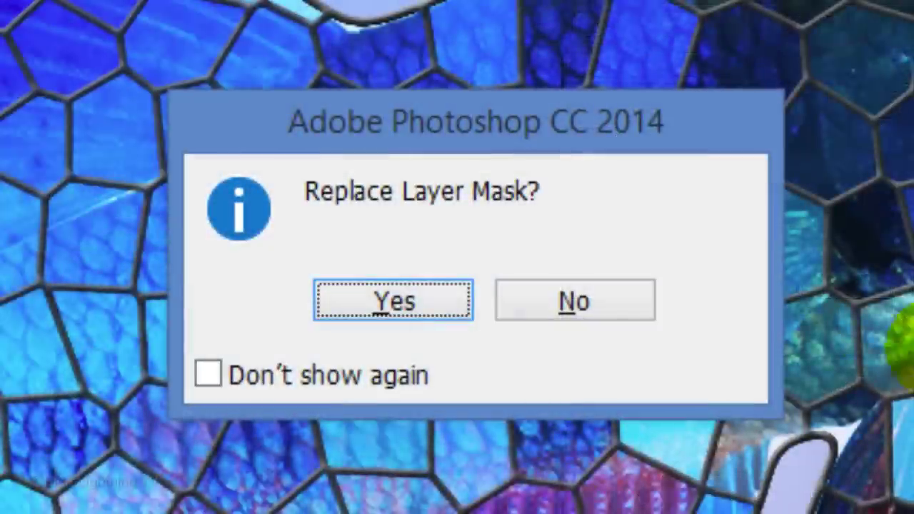
click(400, 301)
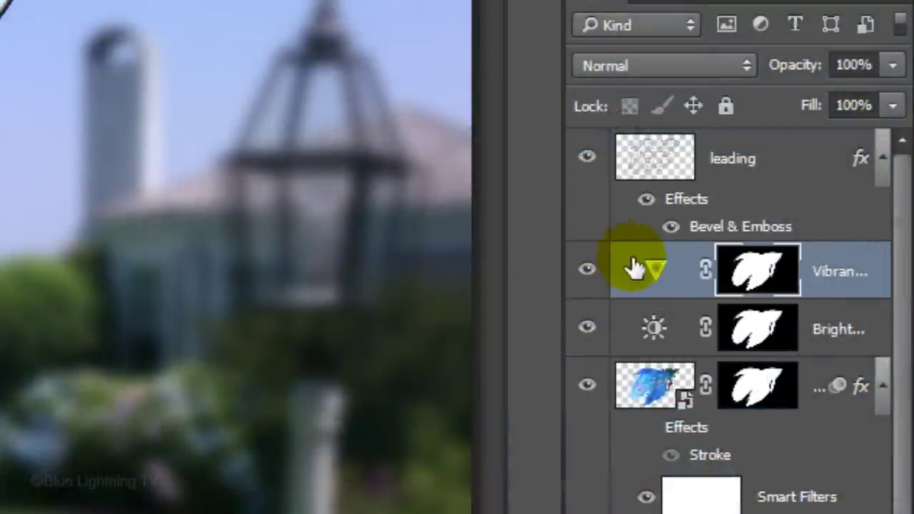
click(654, 270)
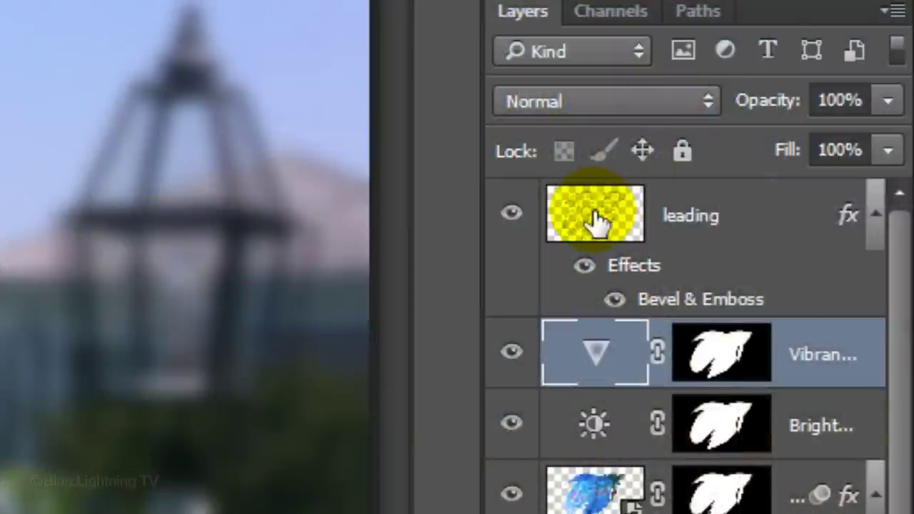
Step: Stamp all visible layers into Layer 15 above the leading layer, then load the fish outline as a selection
click(595, 221)
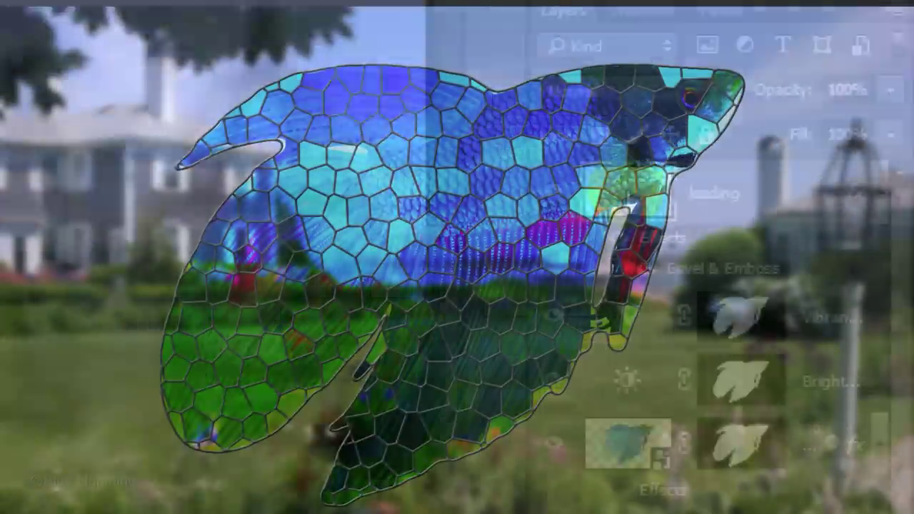
click(630, 200)
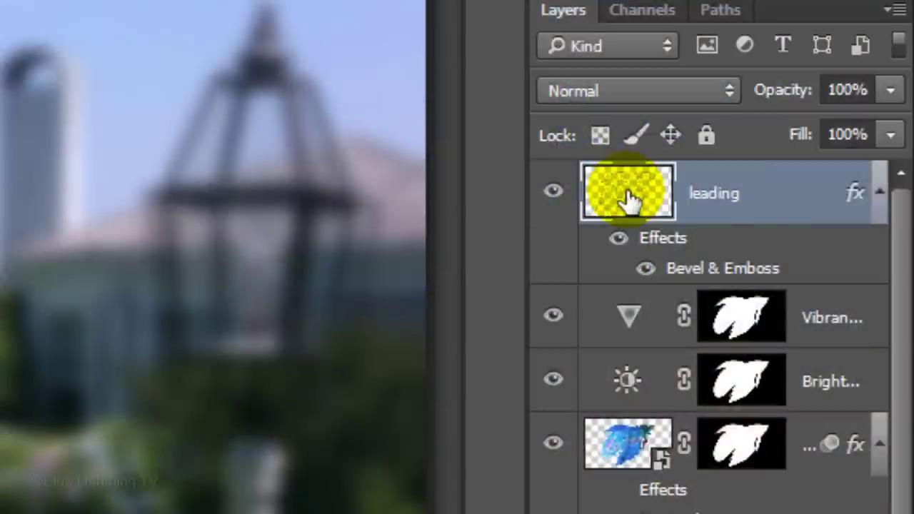
key(ctrl+shift+alt+e)
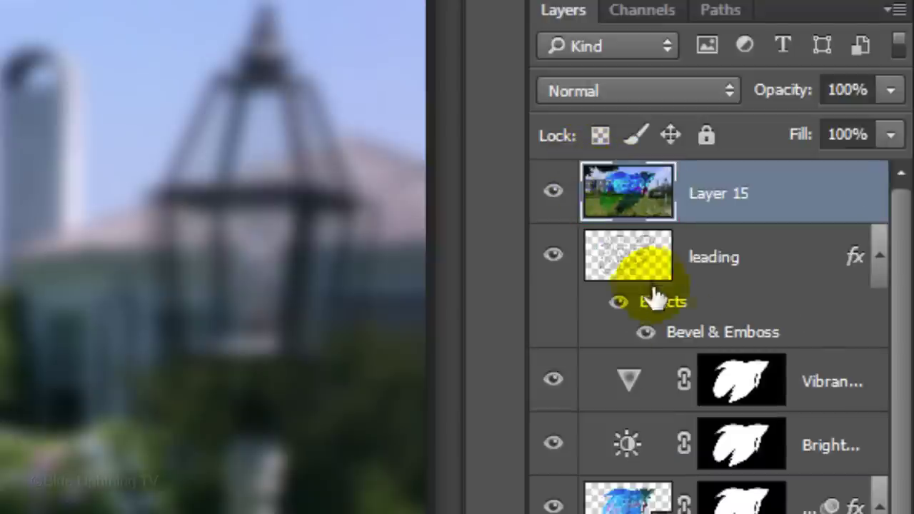
ctrl+click(738, 392)
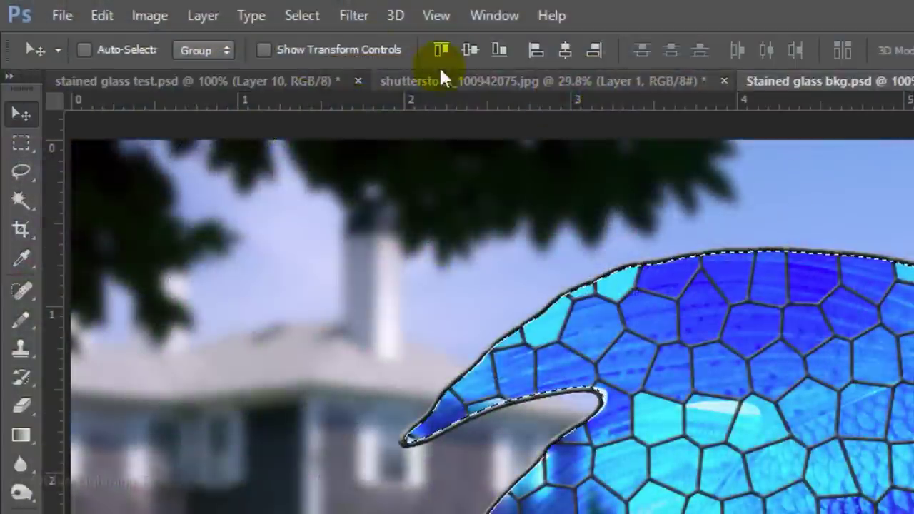
Step: Expand the fish selection by 4 pixels and copy it from Layer 15 onto new Layer 16
click(300, 17)
mouse_move(349, 302)
click(184, 343)
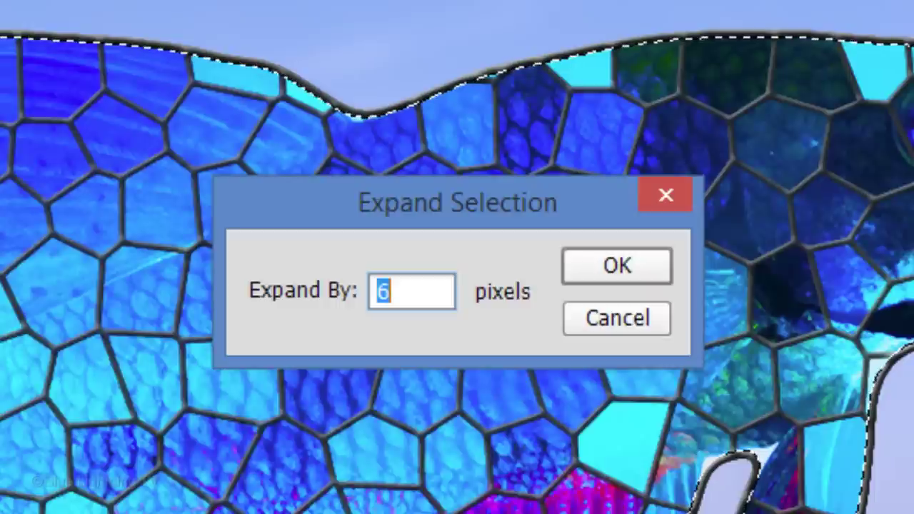
text(4)
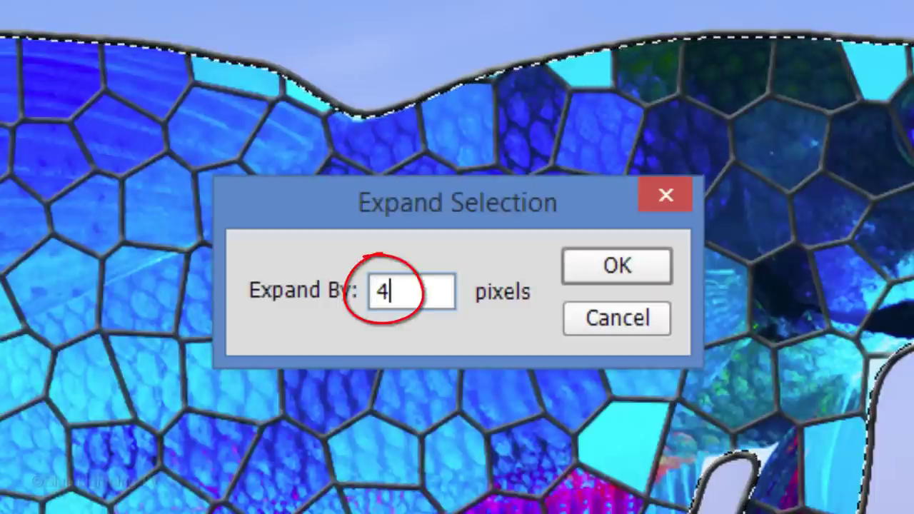
key(Return)
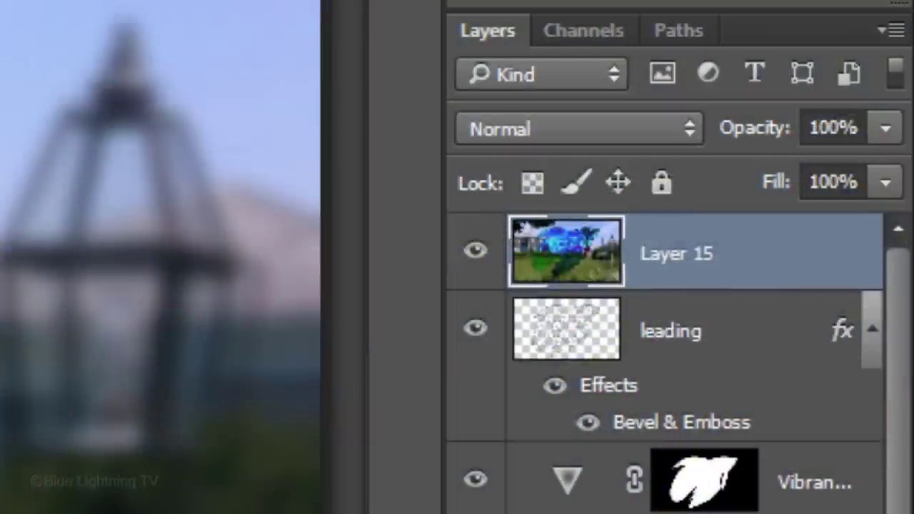
key(ctrl+j)
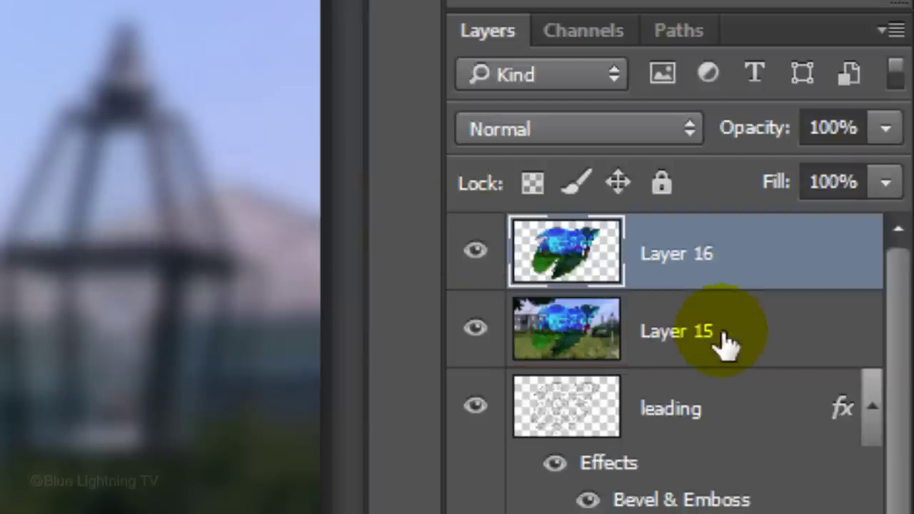
Step: Drag Layer 15 to the trash and turn on visibility for the glass pane leading layer
drag(726, 341, 845, 513)
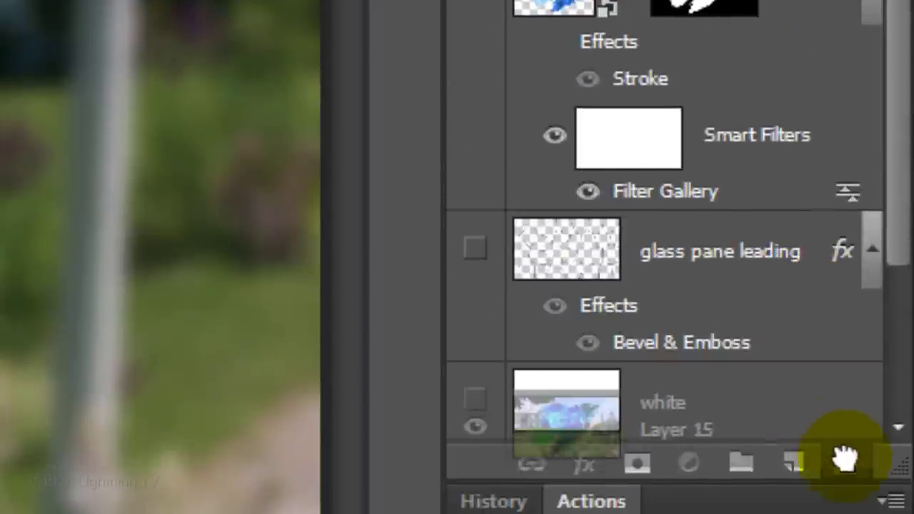
drag(845, 460, 847, 464)
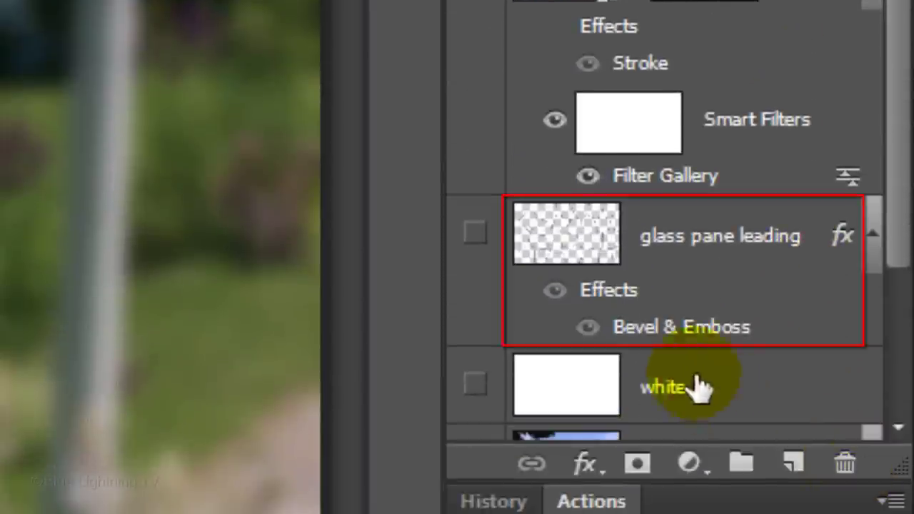
click(476, 236)
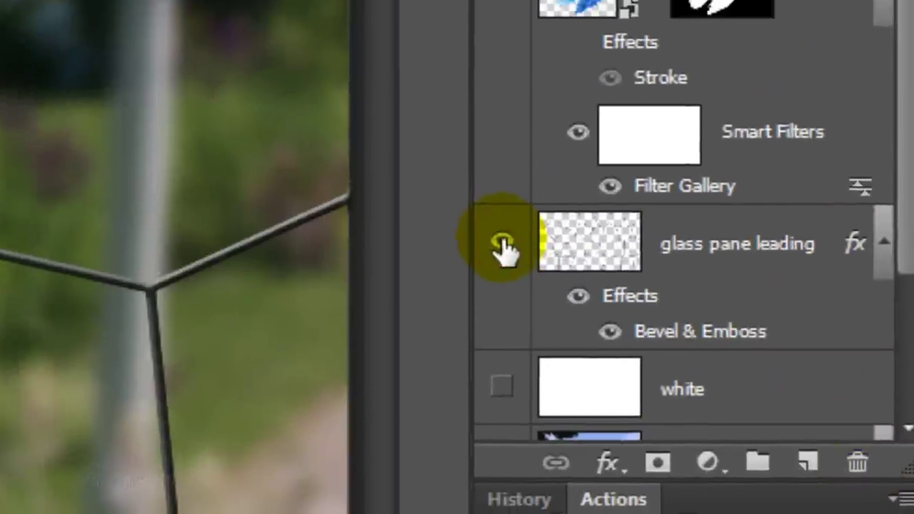